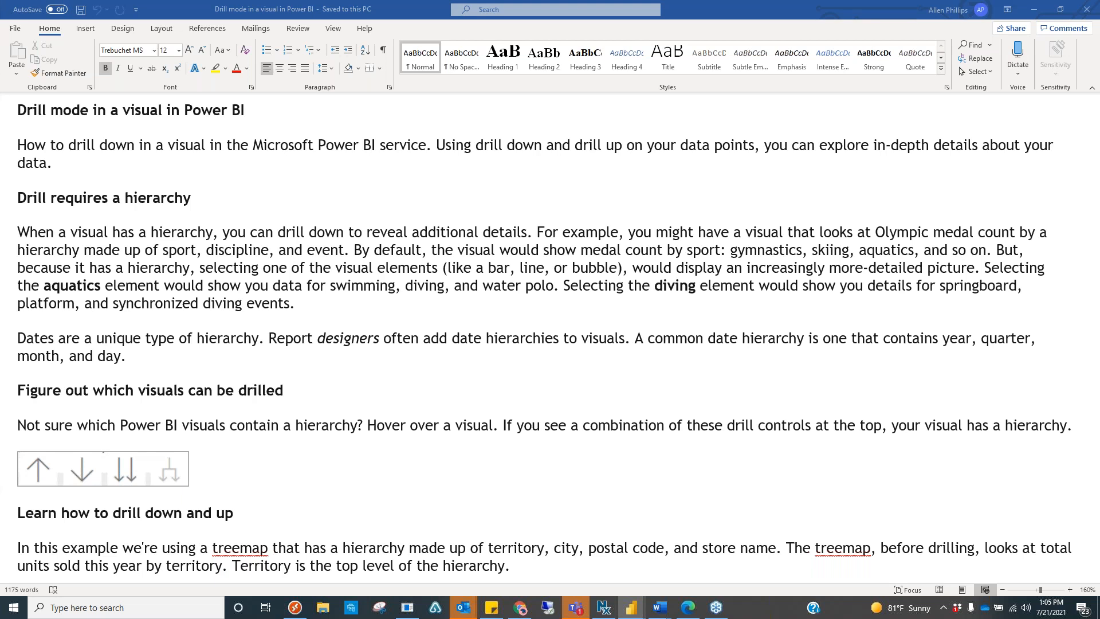
Switch to the maximized IS Contracts Report in Power BI Desktop and review its Division, Customer and Contract pages, returning to Summary.
{"action": "left_click_drag", "start_coordinate": [0, 26], "coordinate": [771, 26]}
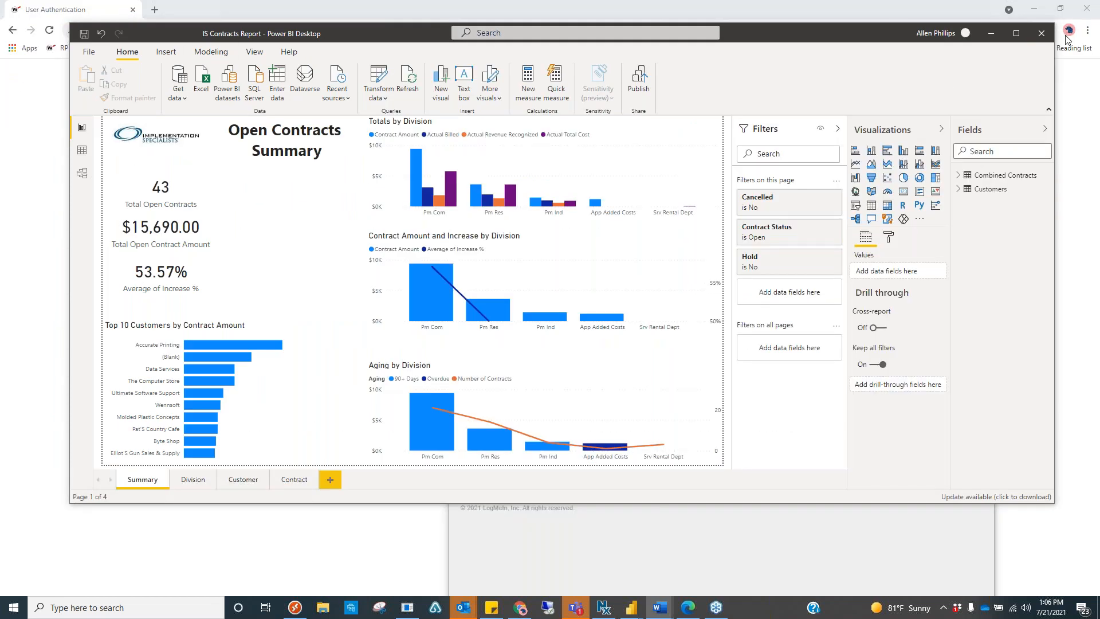
{"action": "left_click", "coordinate": [1016, 33]}
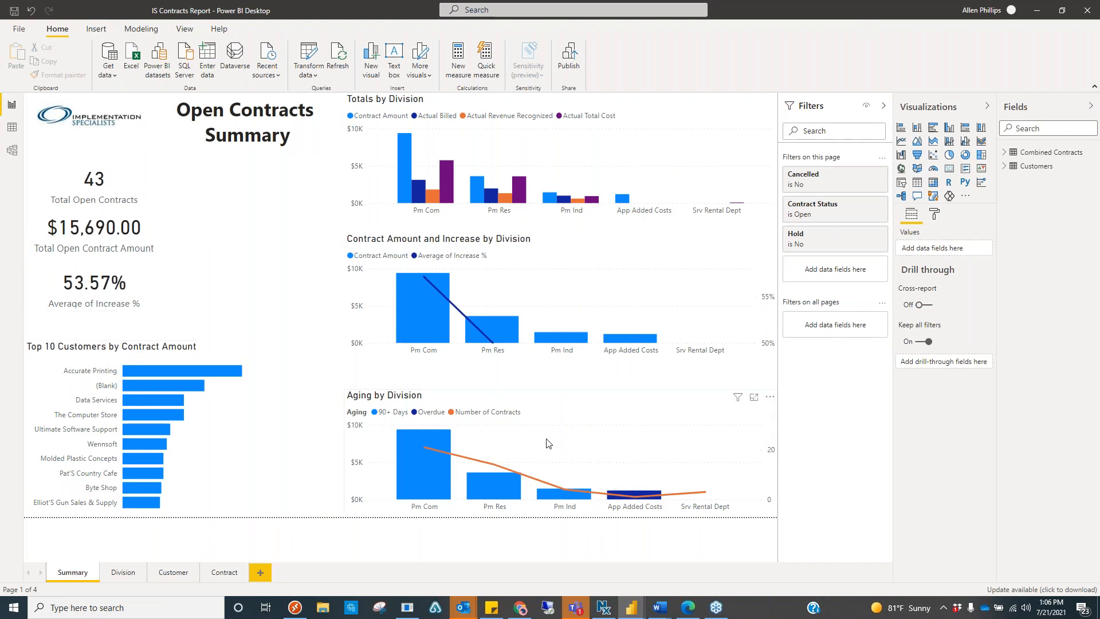
{"action": "mouse_move", "coordinate": [413, 433]}
{"action": "left_click", "coordinate": [114, 573]}
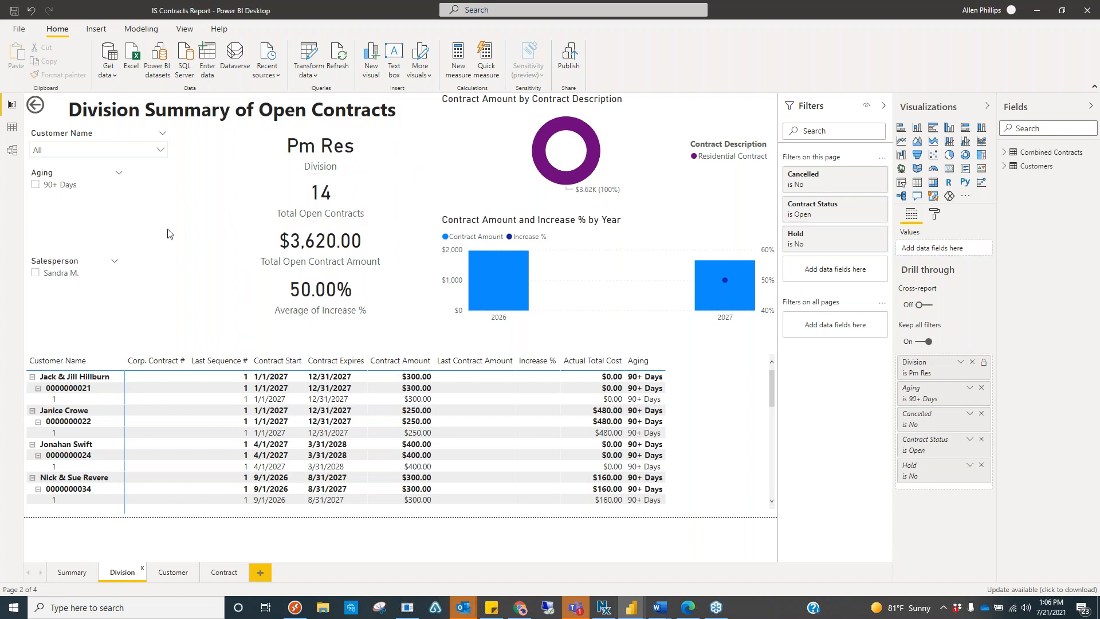
{"action": "left_click", "coordinate": [173, 573]}
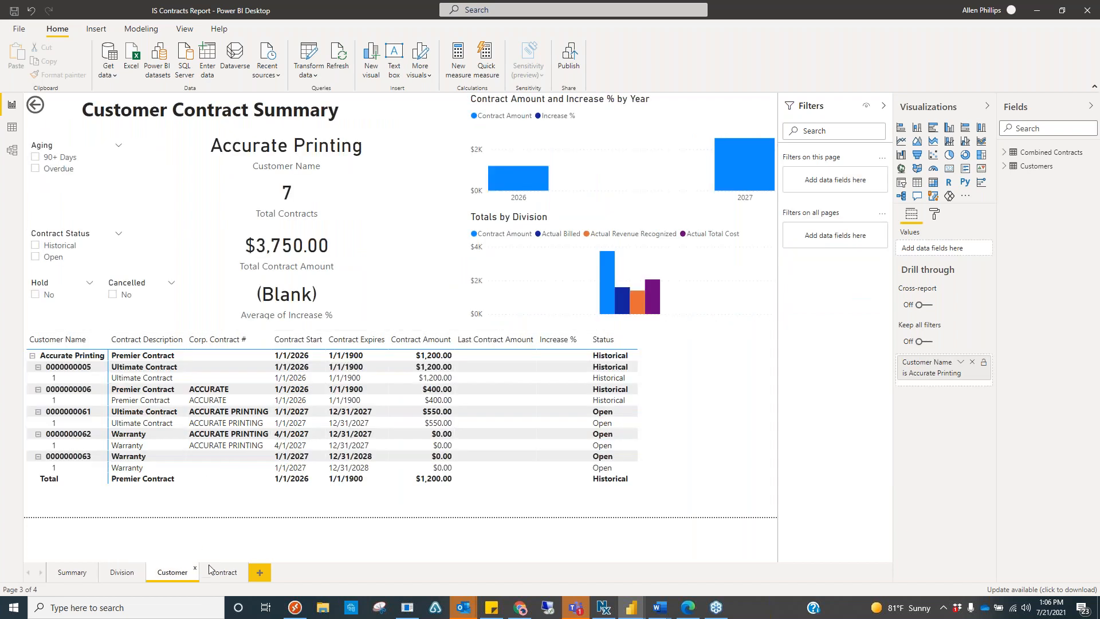
{"action": "left_click", "coordinate": [225, 573]}
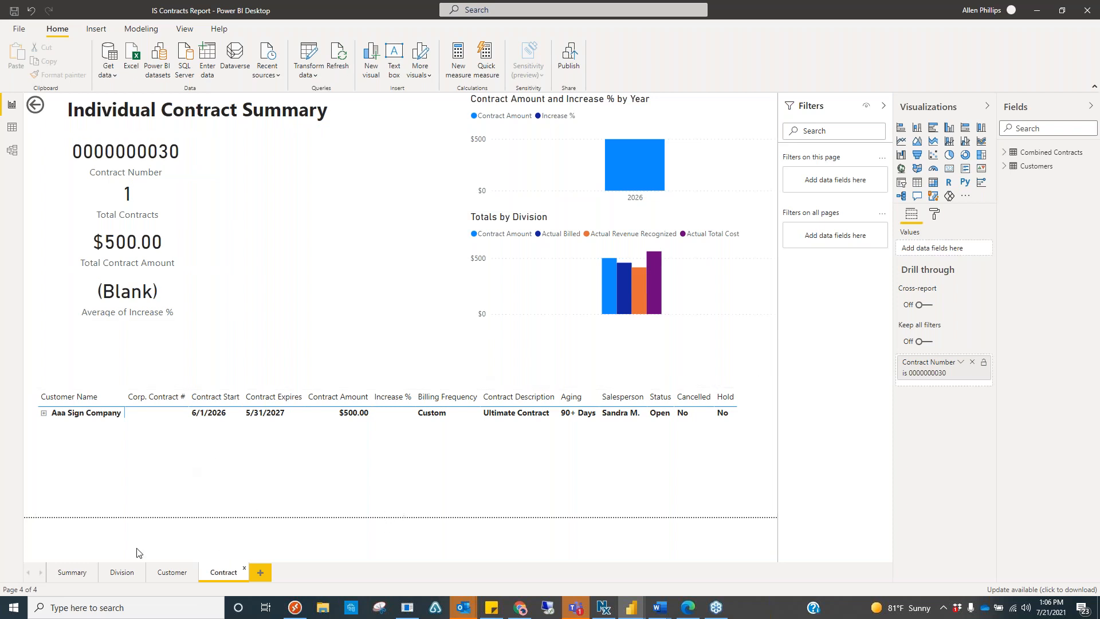
{"action": "left_click", "coordinate": [71, 572]}
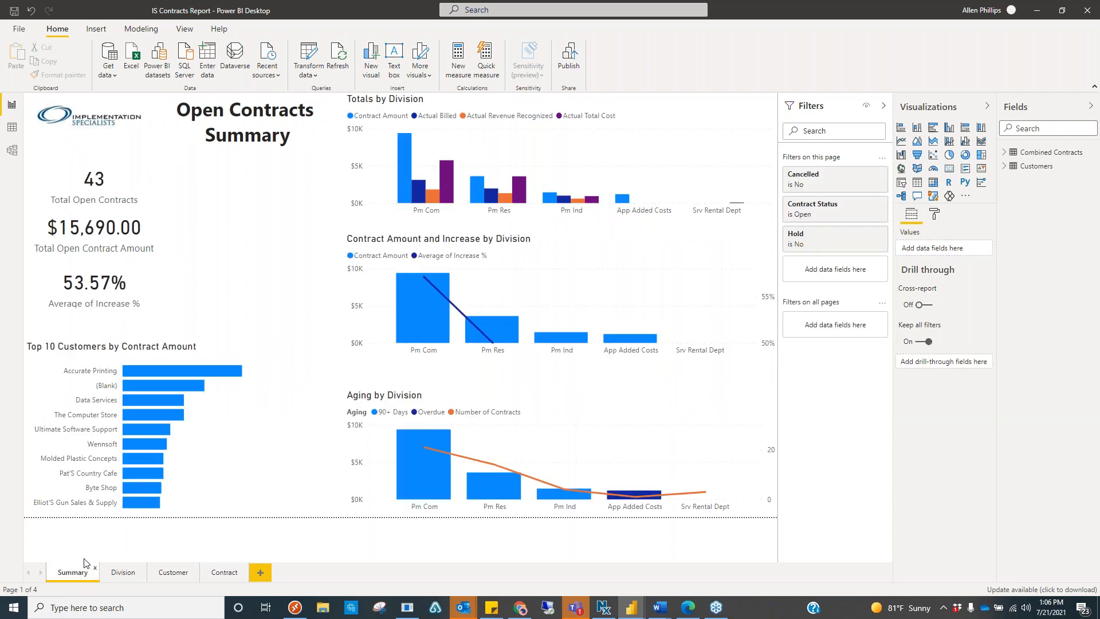
Check the filters affecting the Top 10 Customers chart and highlight Pm Com across the page from the Totals by Division chart.
{"action": "mouse_move", "coordinate": [165, 371]}
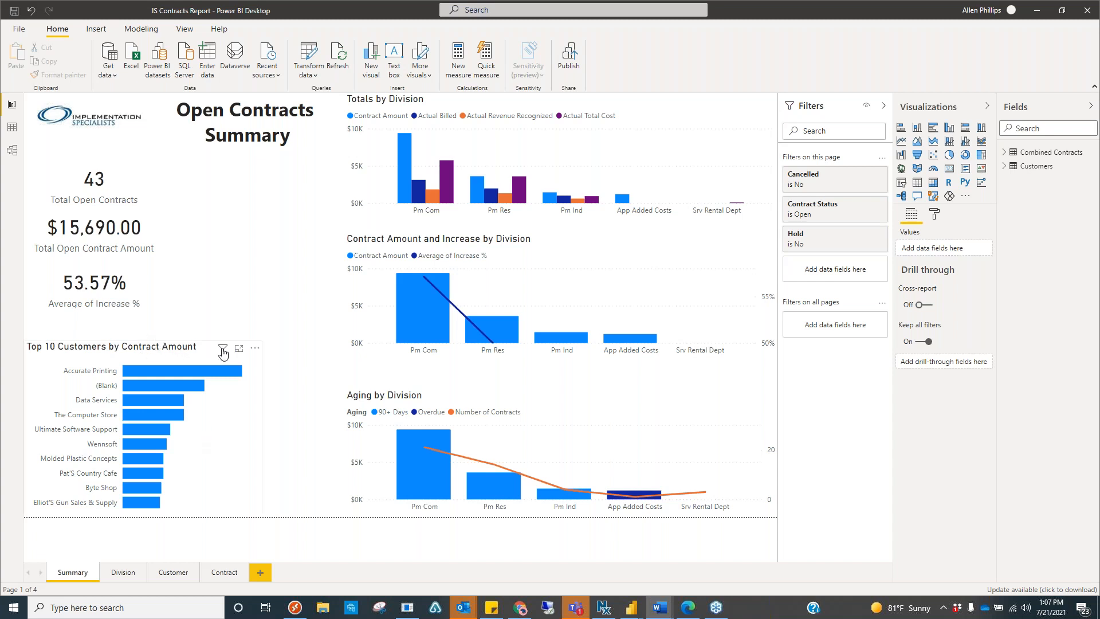
{"action": "mouse_move", "coordinate": [222, 352]}
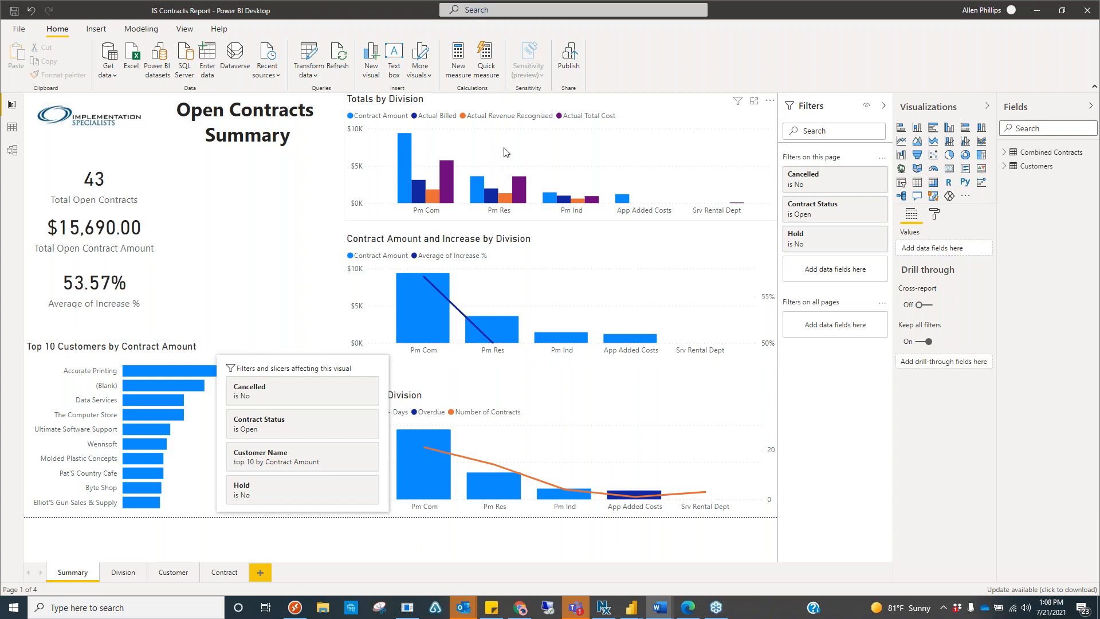
{"action": "left_click", "coordinate": [404, 147]}
{"action": "mouse_move", "coordinate": [738, 102]}
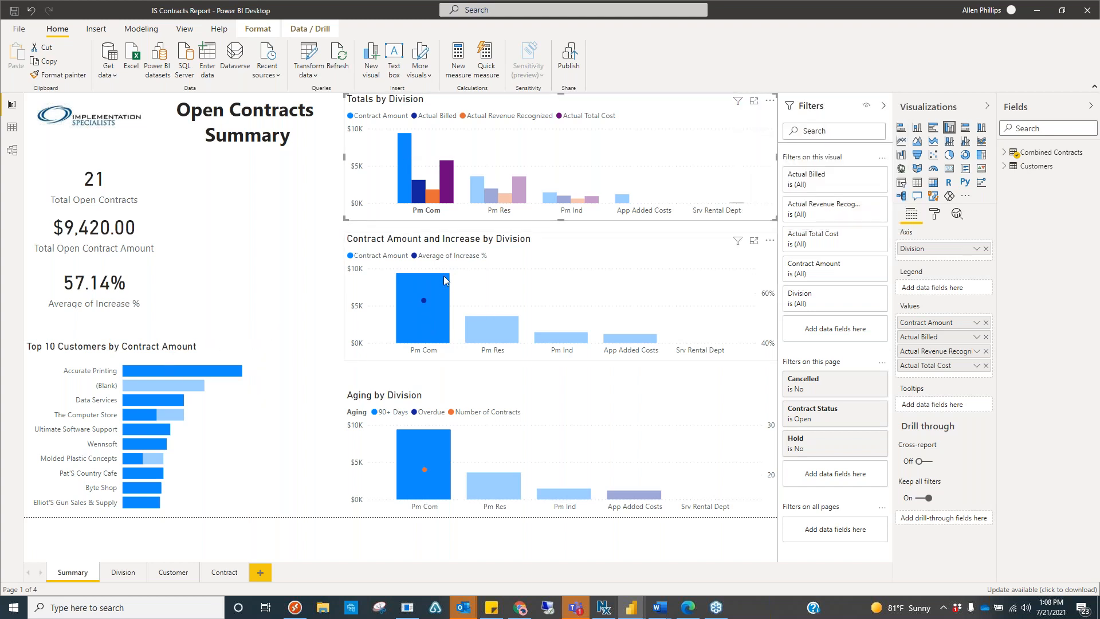
{"action": "mouse_move", "coordinate": [443, 278]}
{"action": "mouse_move", "coordinate": [153, 370]}
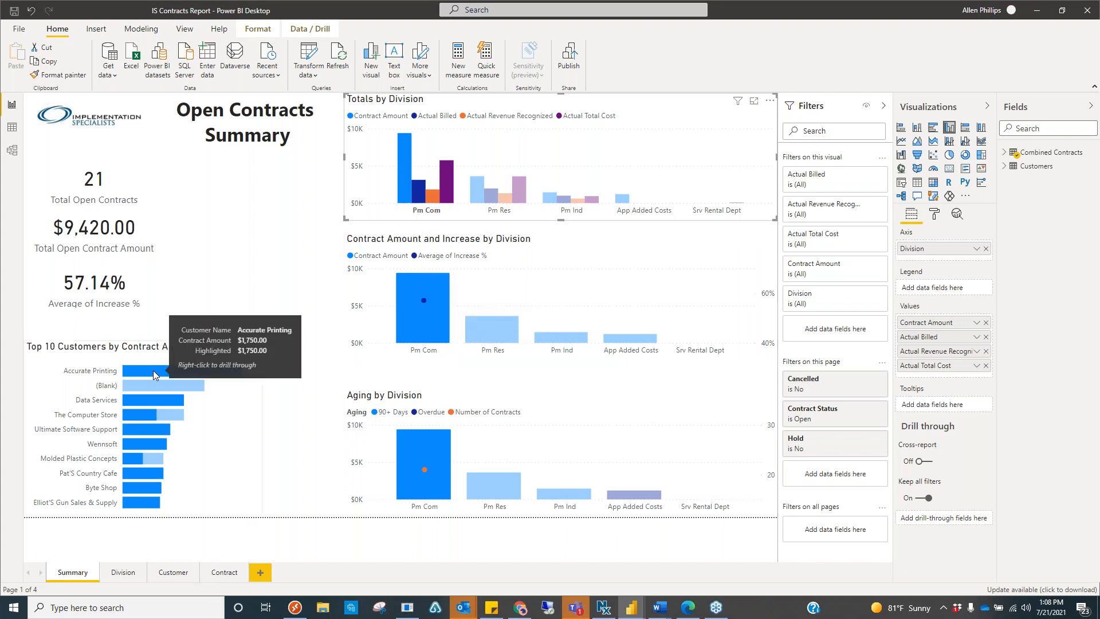
Show the drill-through destinations available for Accurate Printing in the Top 10 Customers by Contract Amount chart.
{"action": "right_click", "coordinate": [152, 370]}
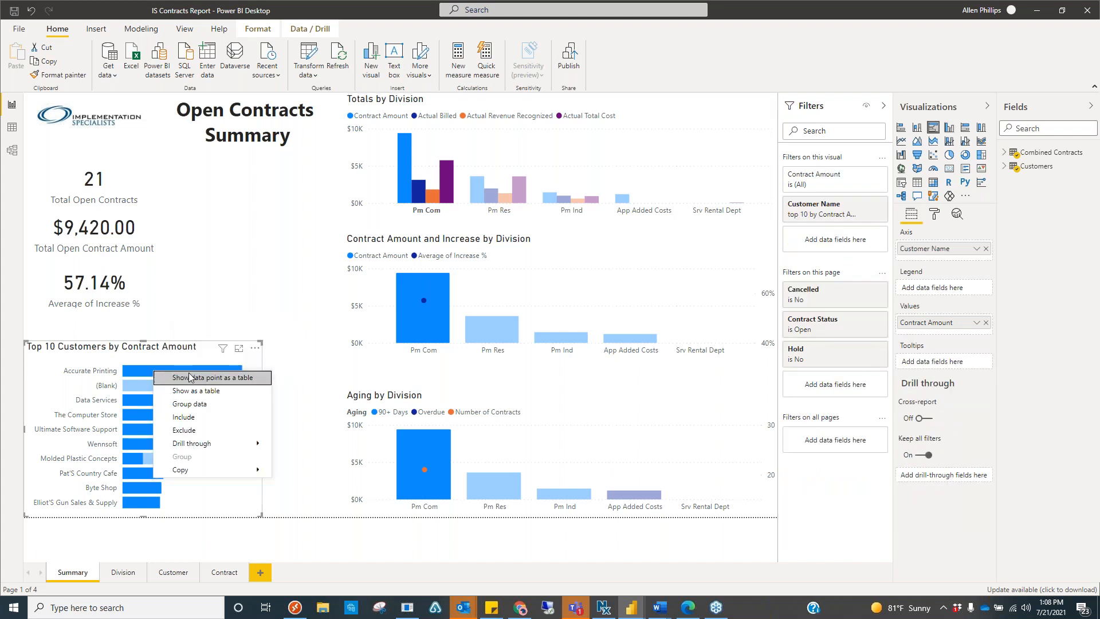
{"action": "mouse_move", "coordinate": [199, 445]}
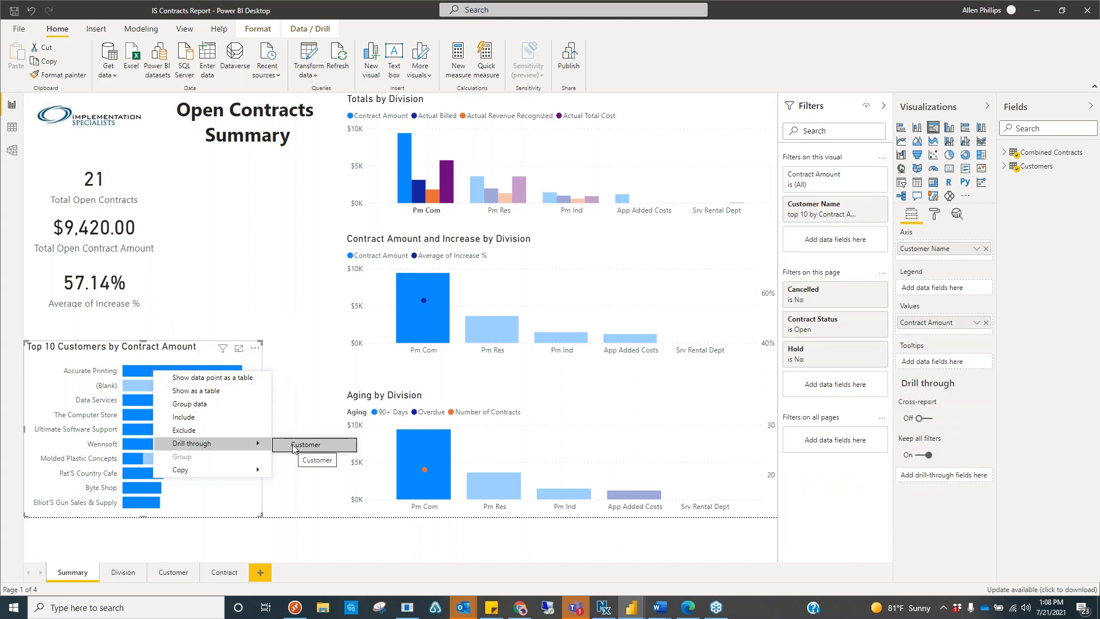
{"action": "mouse_move", "coordinate": [159, 374]}
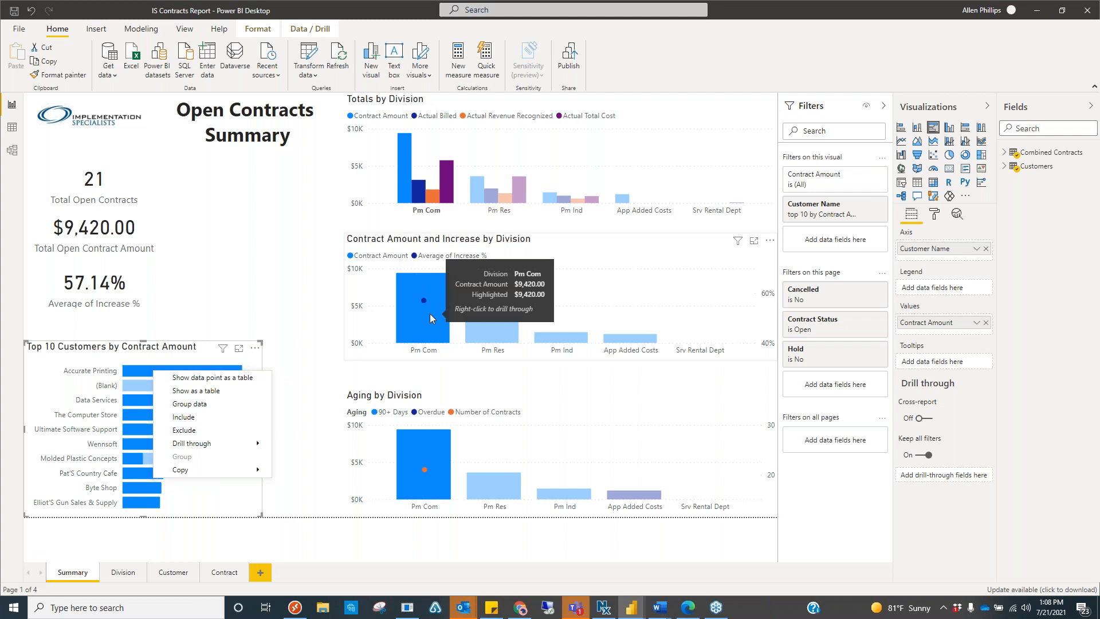
Inspect the drill-through options for the Pm Com column in each of the three division charts.
{"action": "left_click", "coordinate": [430, 317]}
{"action": "right_click", "coordinate": [429, 314]}
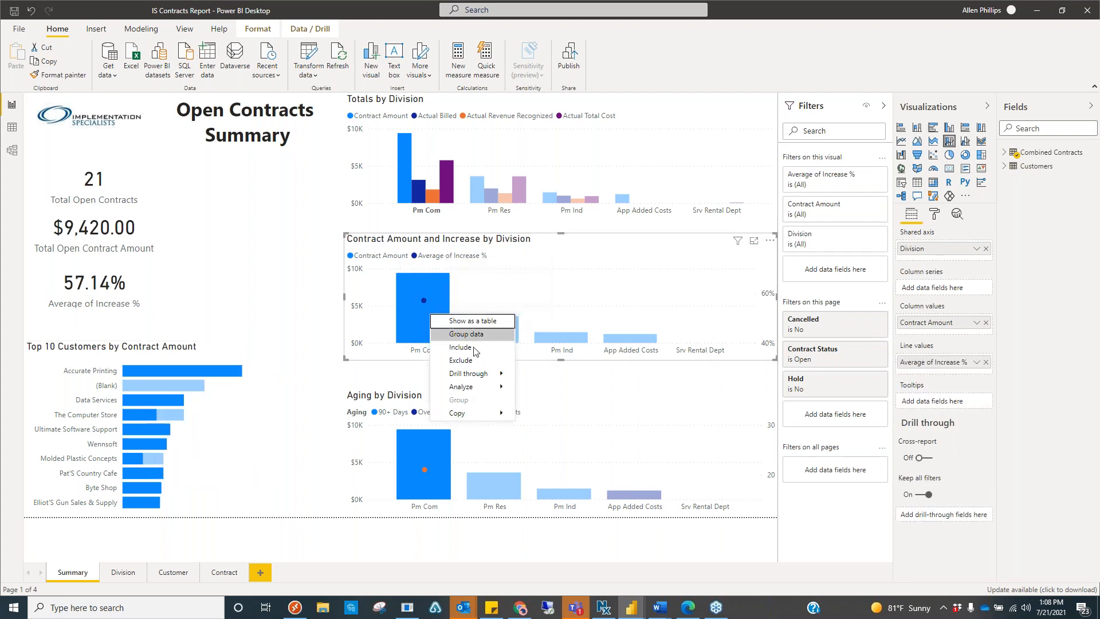
{"action": "mouse_move", "coordinate": [483, 375]}
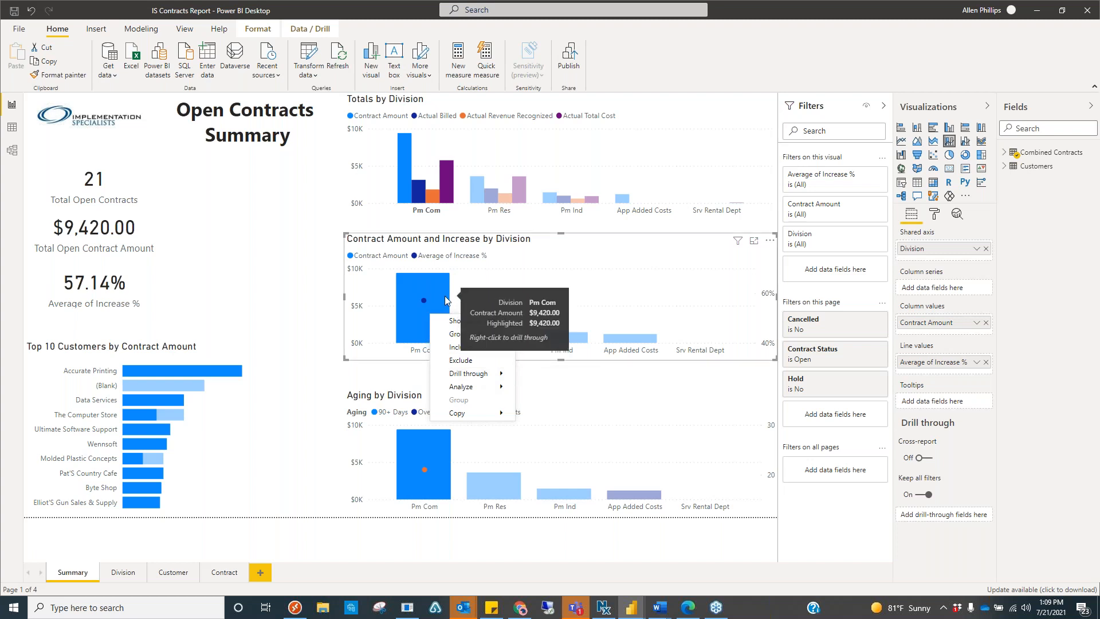
{"action": "right_click", "coordinate": [427, 452]}
{"action": "right_click", "coordinate": [425, 450]}
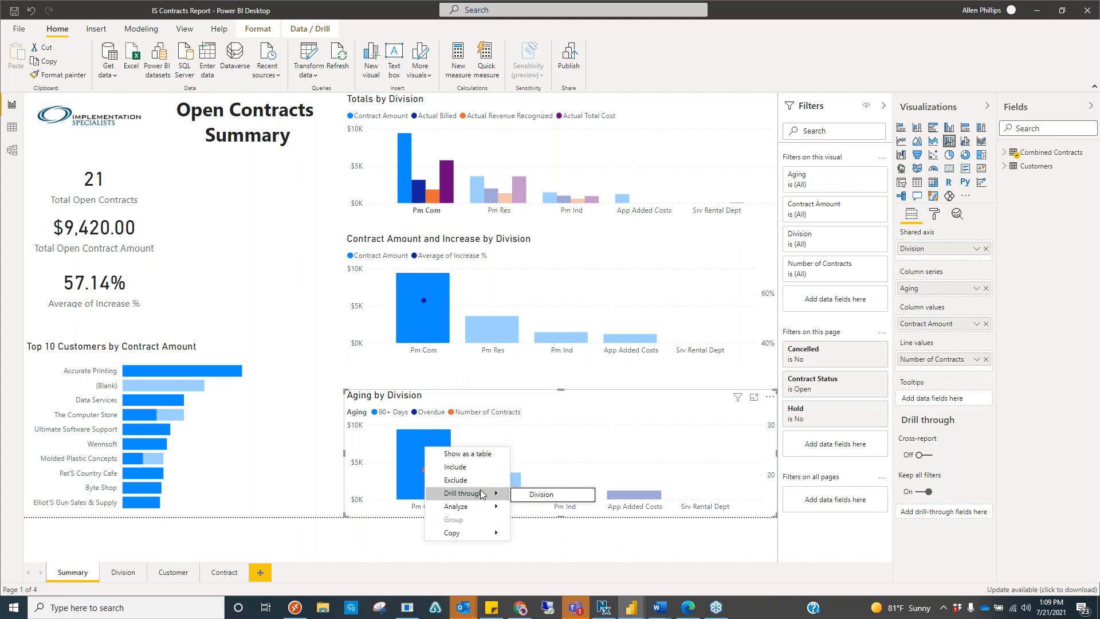
{"action": "right_click", "coordinate": [402, 155]}
{"action": "mouse_move", "coordinate": [459, 214]}
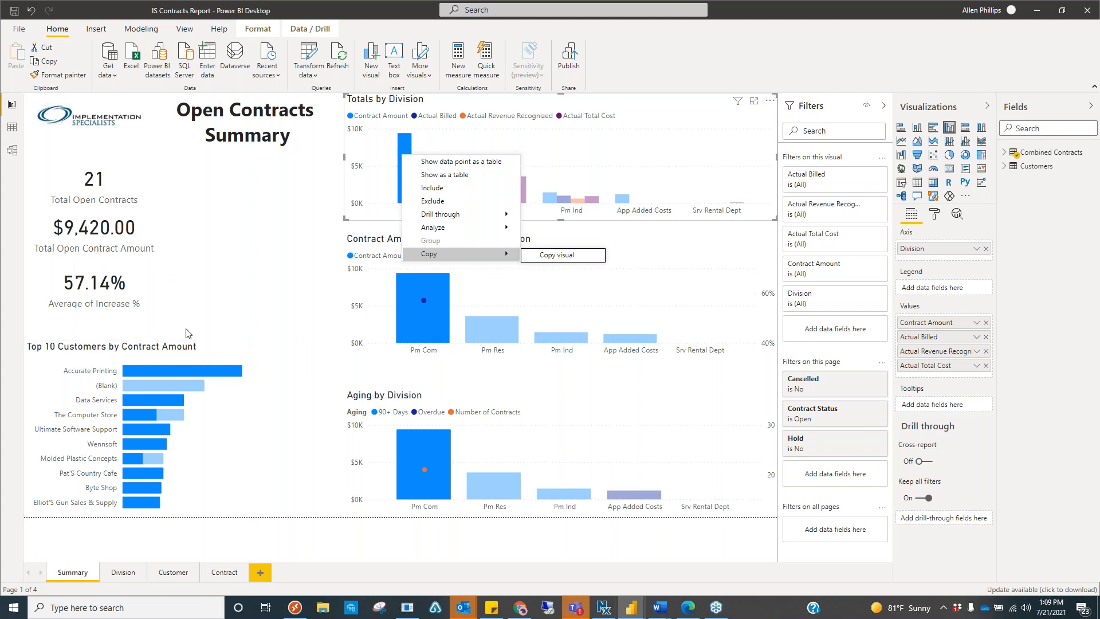
Select Accurate Printing in the Top 10 Customers chart and turn on Cross-report drill through.
{"action": "left_click", "coordinate": [205, 371]}
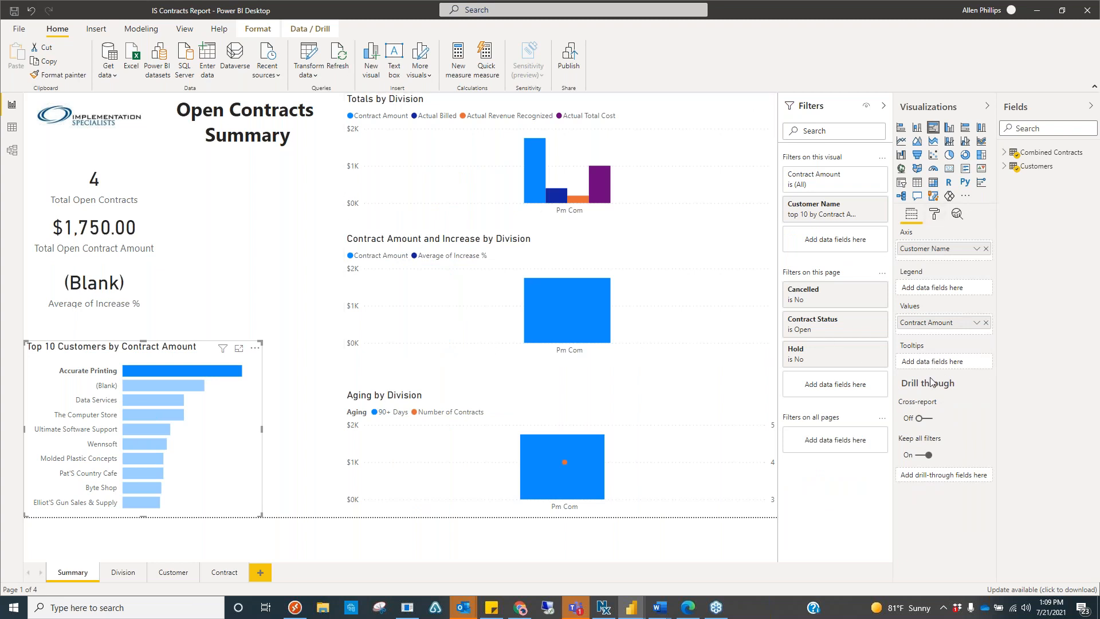
{"action": "mouse_move", "coordinate": [934, 393]}
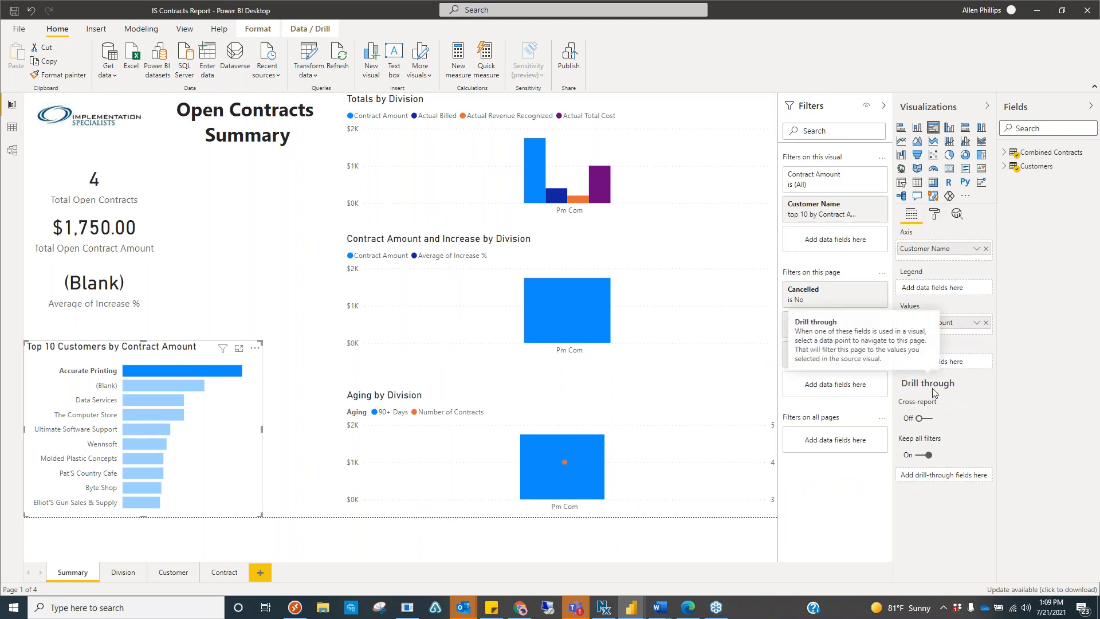
{"action": "left_click", "coordinate": [929, 420]}
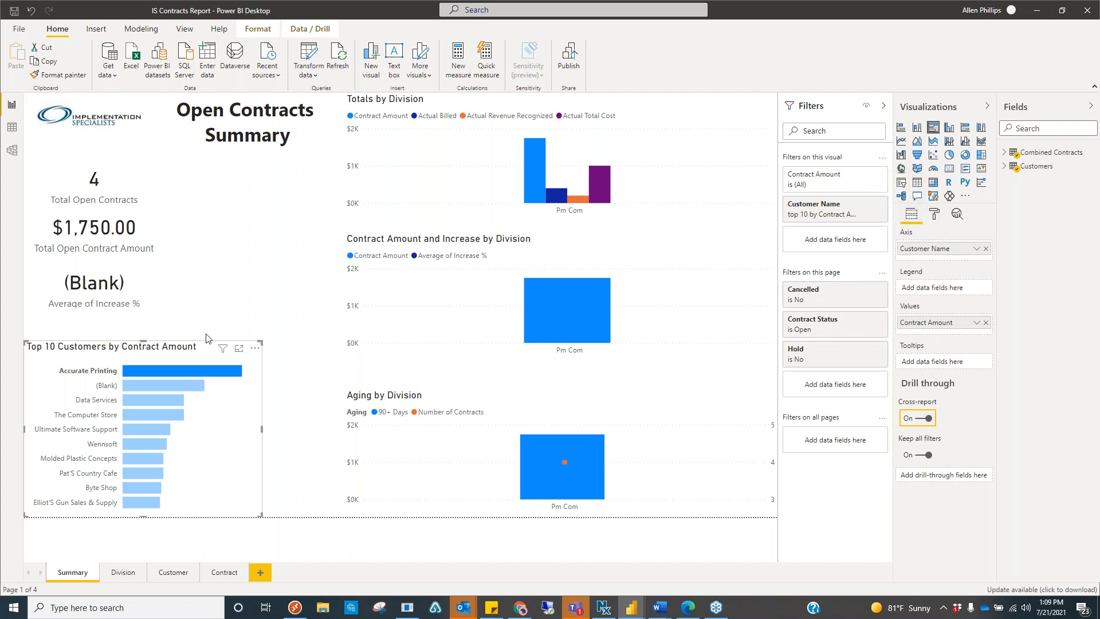
Check the filters on the Top 10 Customers chart and drill through from Accurate Printing to the Customer page.
{"action": "mouse_move", "coordinate": [223, 349]}
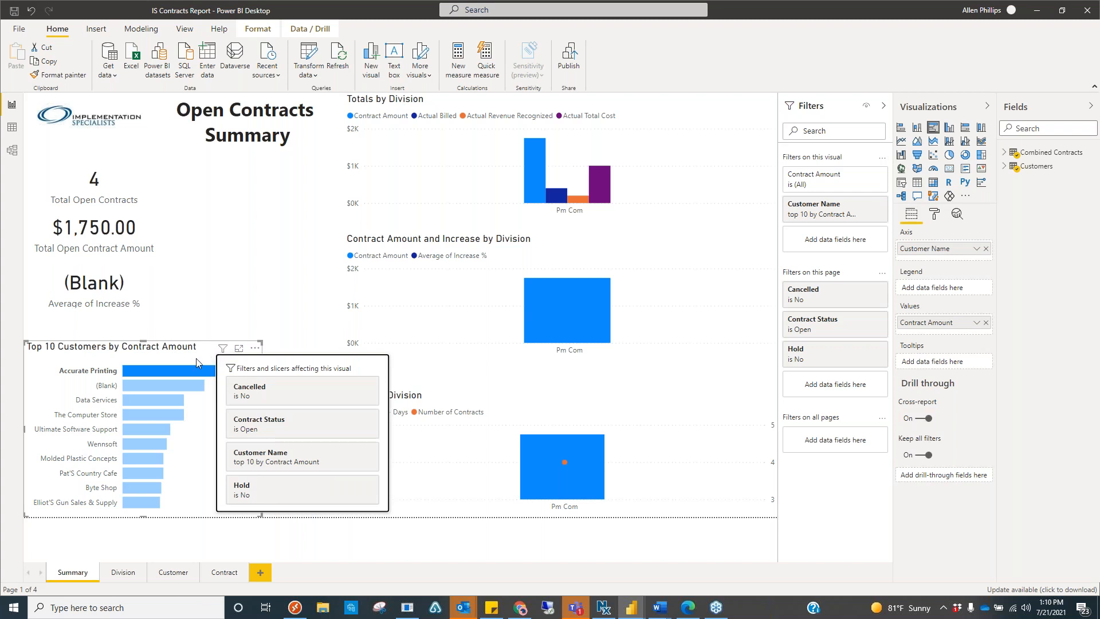
{"action": "right_click", "coordinate": [176, 374]}
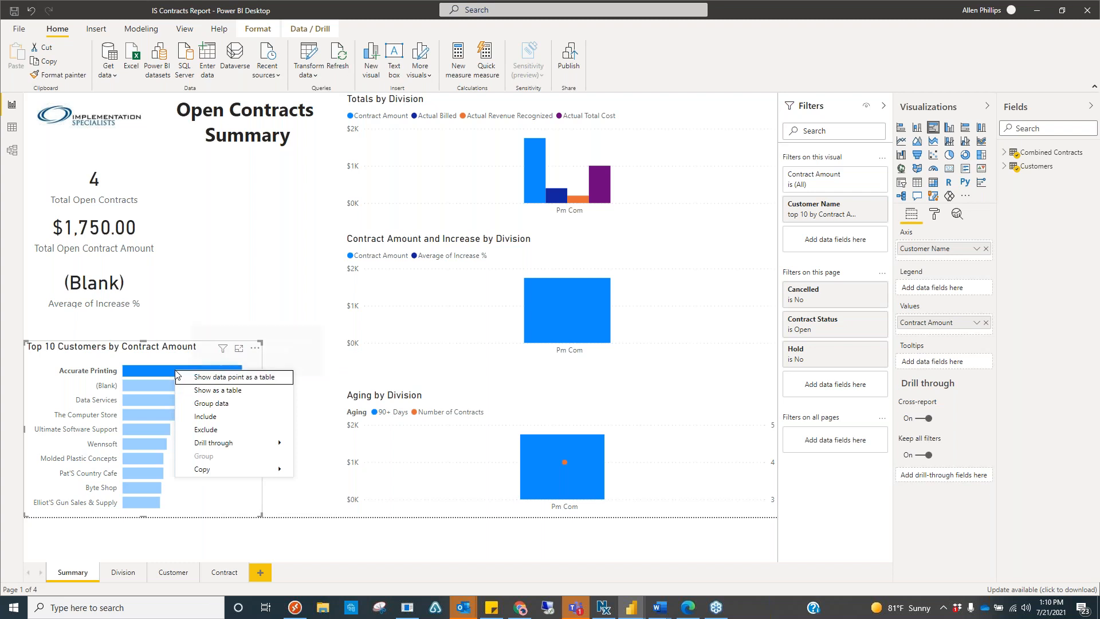
{"action": "mouse_move", "coordinate": [232, 445]}
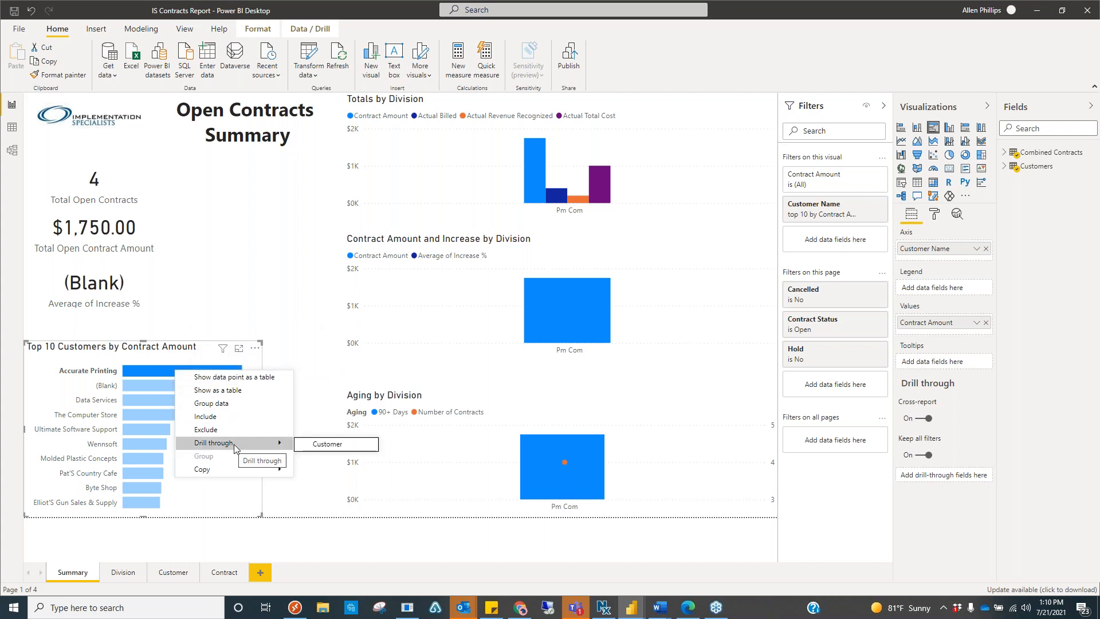
{"action": "left_click", "coordinate": [333, 444]}
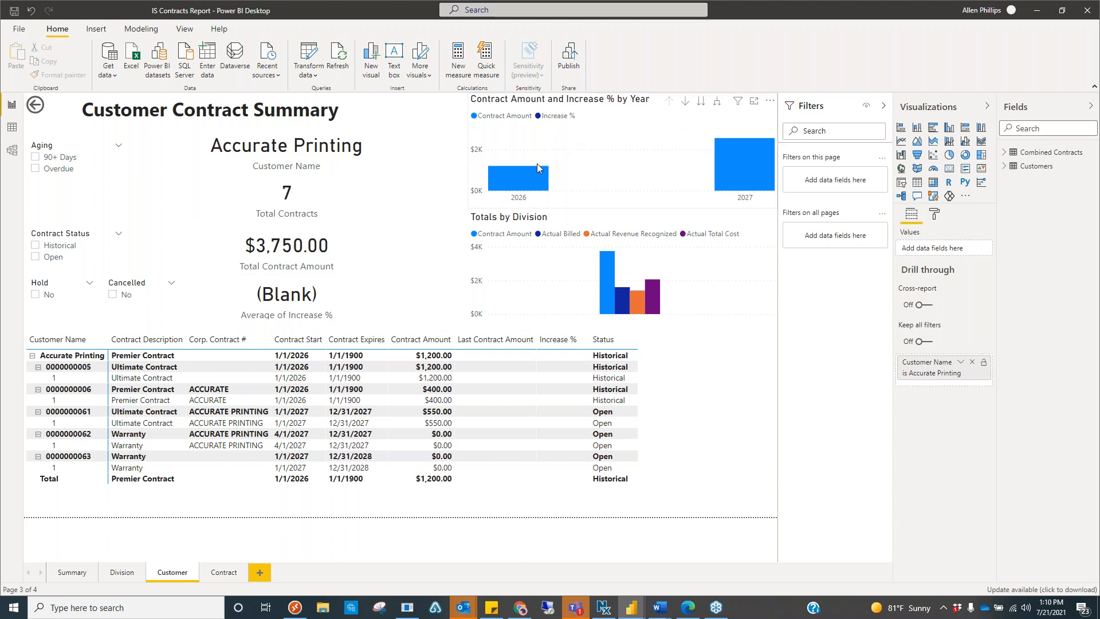
Review the customer's charts and filter the Customer page to contracts with the status Open.
{"action": "mouse_move", "coordinate": [533, 173]}
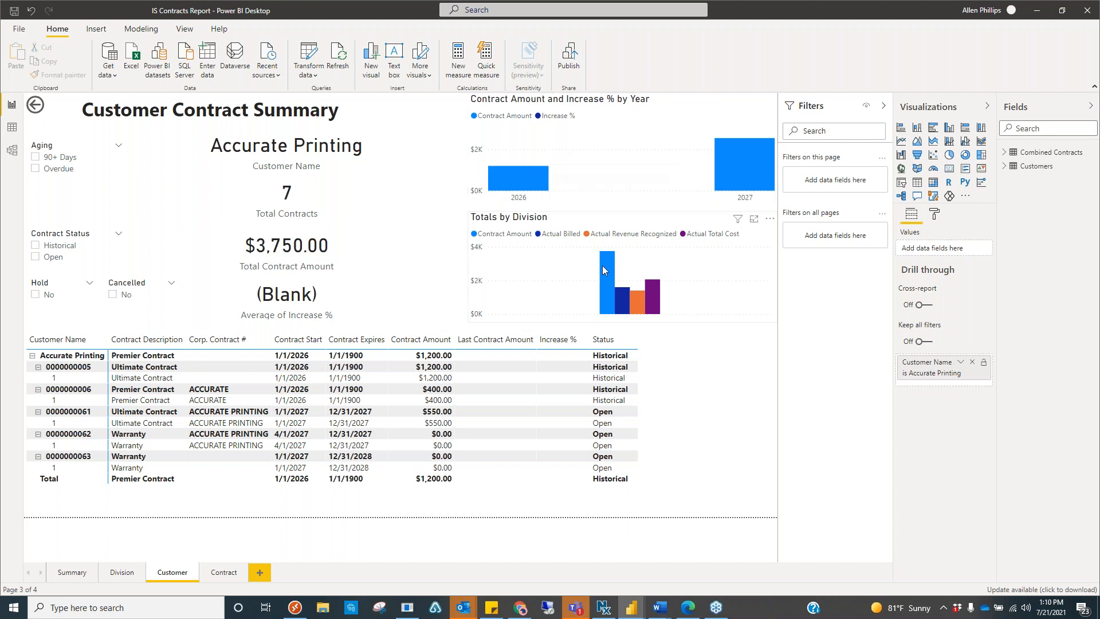
{"action": "mouse_move", "coordinate": [602, 278]}
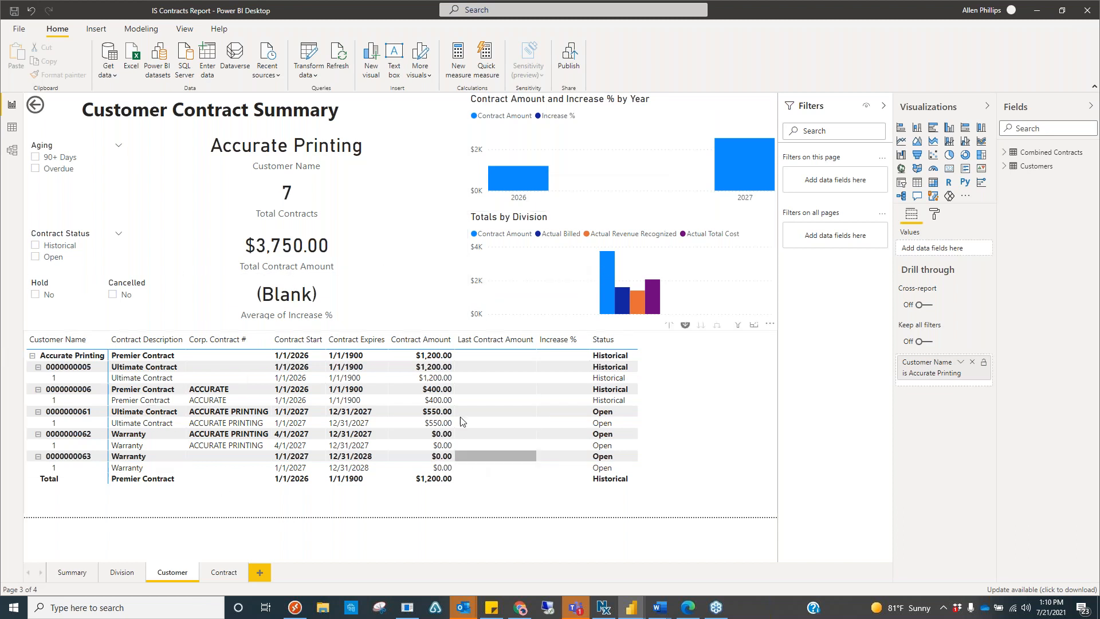
{"action": "left_click", "coordinate": [36, 245]}
{"action": "left_click", "coordinate": [36, 257]}
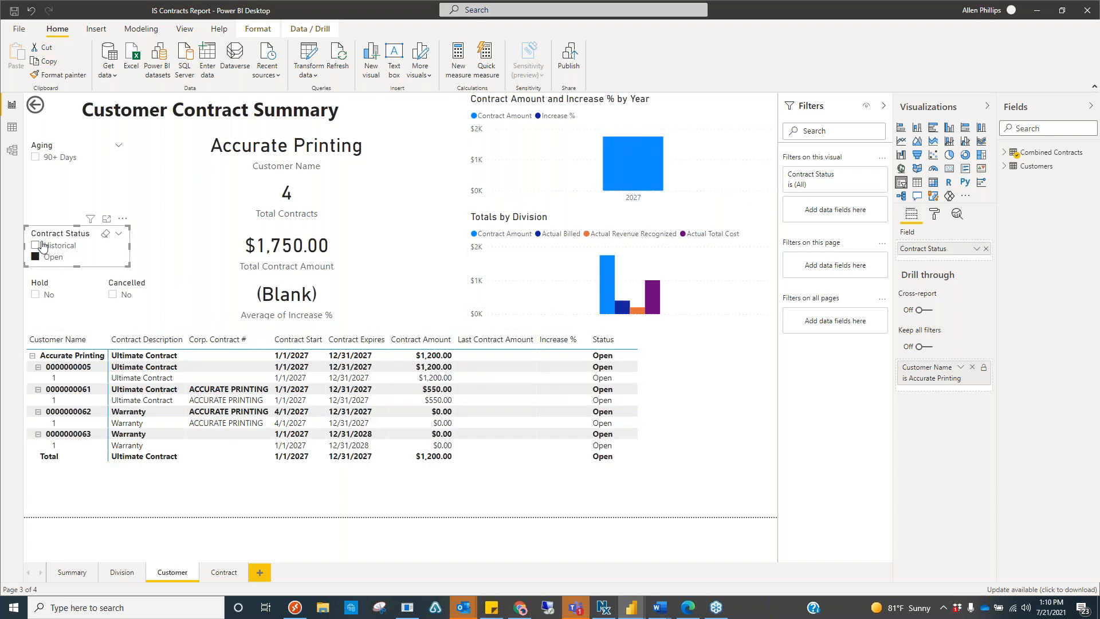
Examine the drill-through options for the first contract row, and view the Contract page before returning to the Customer page.
{"action": "right_click", "coordinate": [78, 361]}
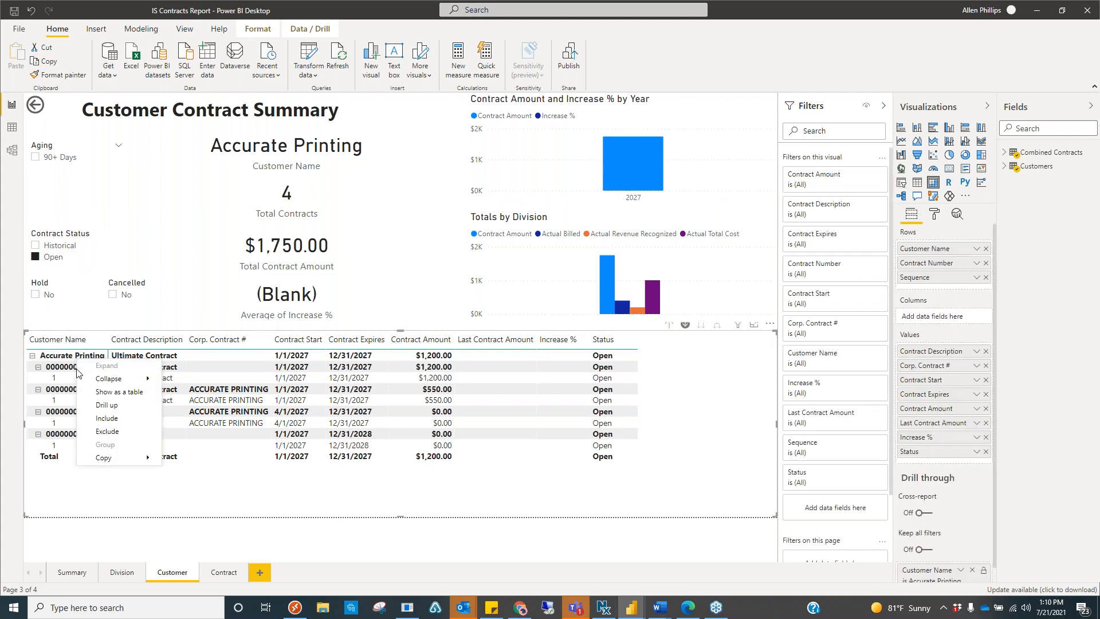
{"action": "left_click", "coordinate": [67, 370]}
{"action": "right_click", "coordinate": [67, 369]}
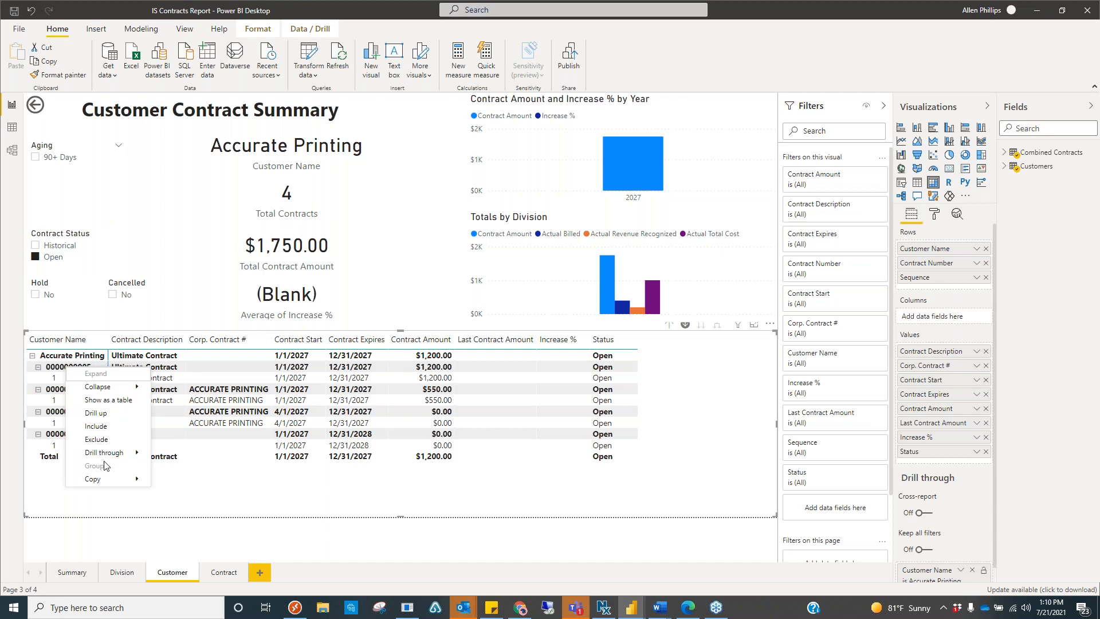
{"action": "mouse_move", "coordinate": [109, 455]}
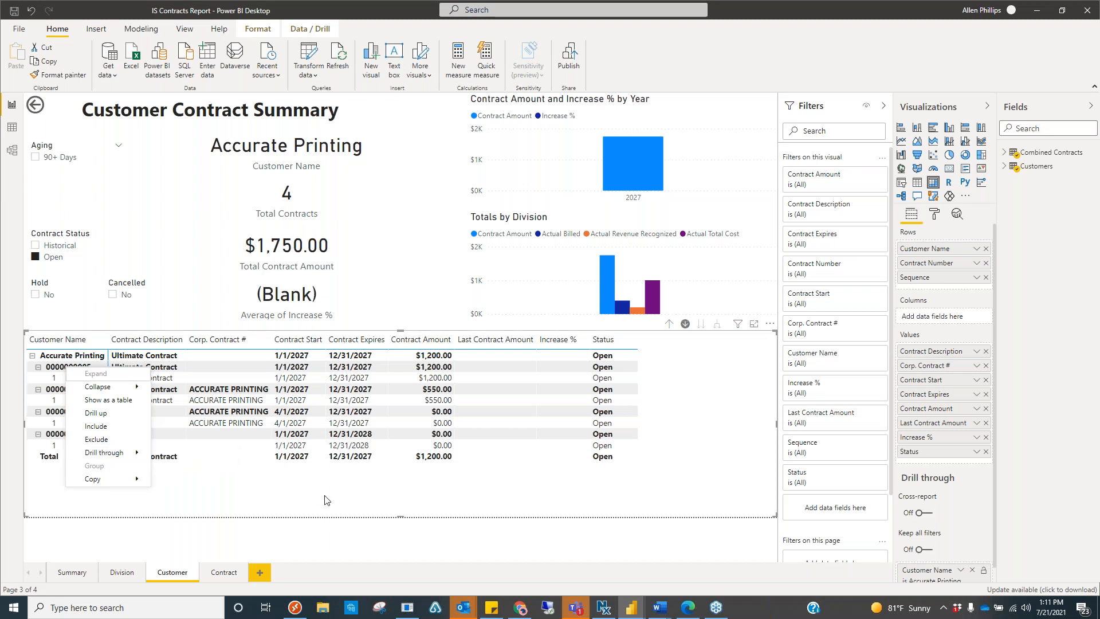
{"action": "left_click", "coordinate": [372, 542]}
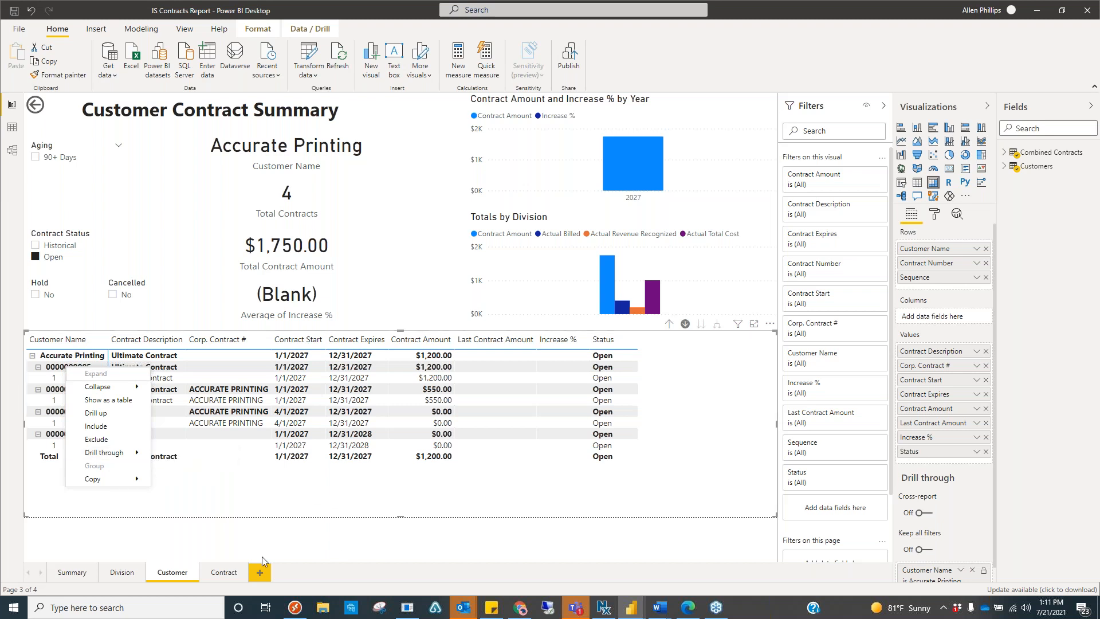
{"action": "left_click", "coordinate": [222, 574]}
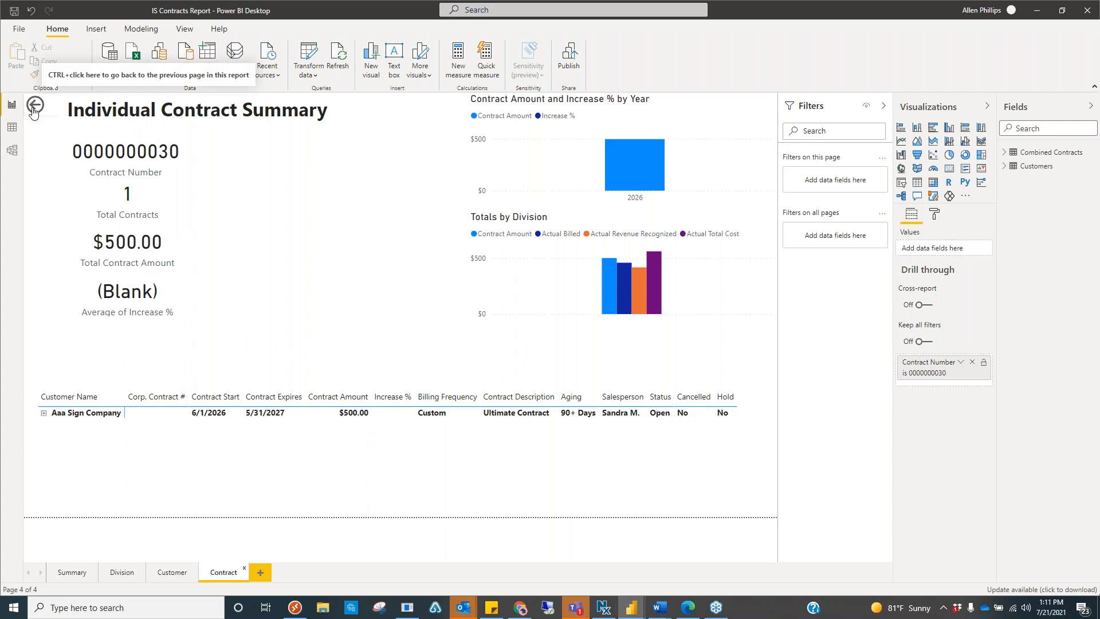
{"action": "left_click", "coordinate": [183, 580]}
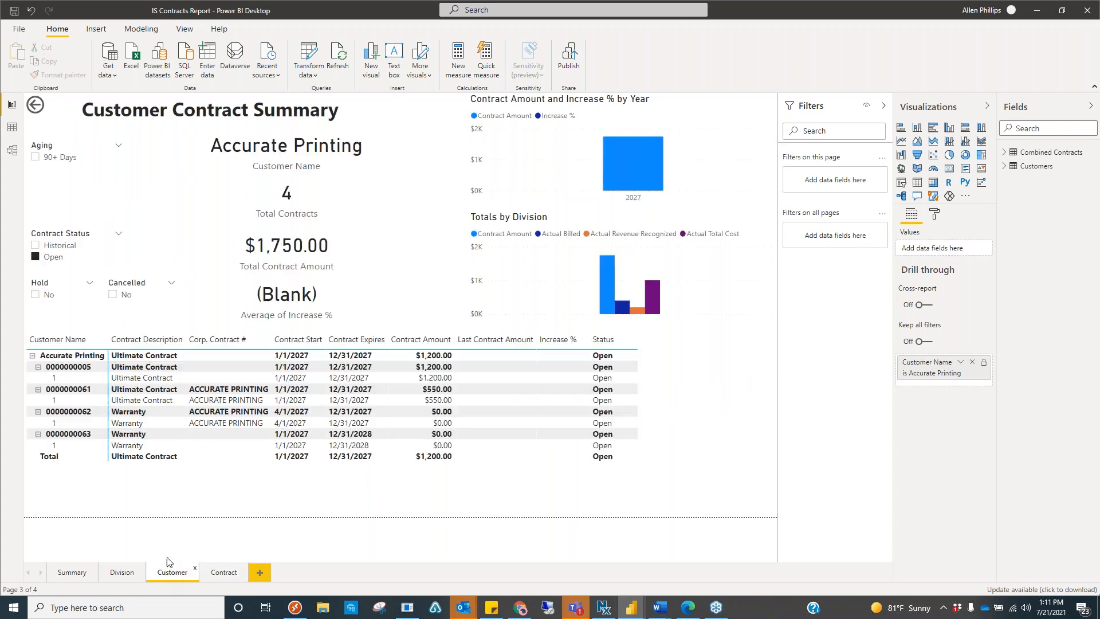
Drill through from the second contract in the Customer page's matrix to the Contract page.
{"action": "right_click", "coordinate": [67, 393]}
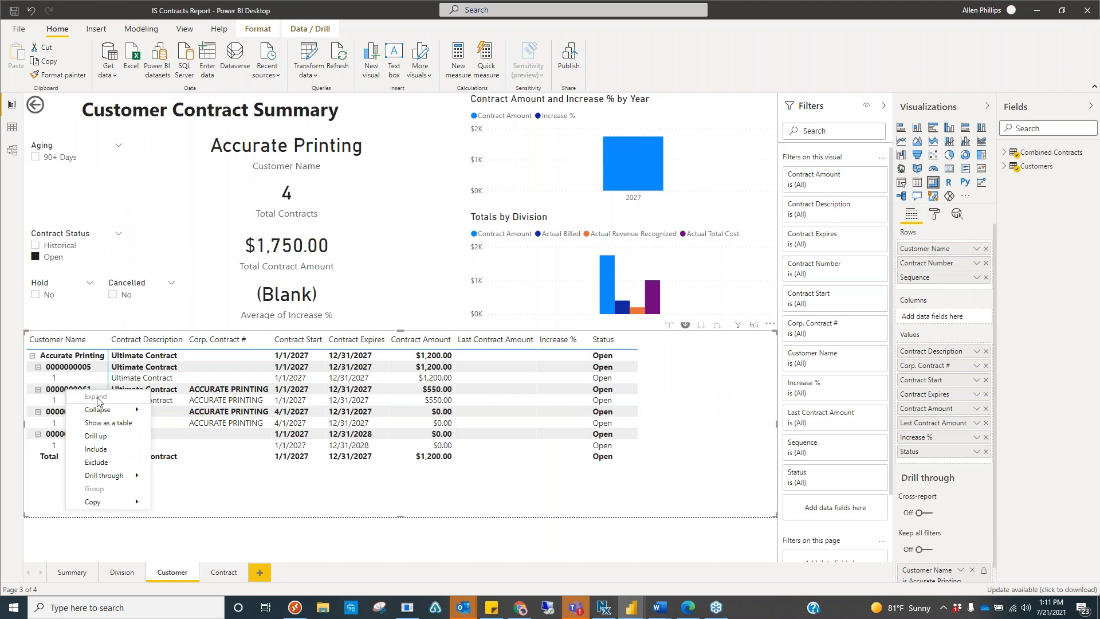
{"action": "mouse_move", "coordinate": [118, 479]}
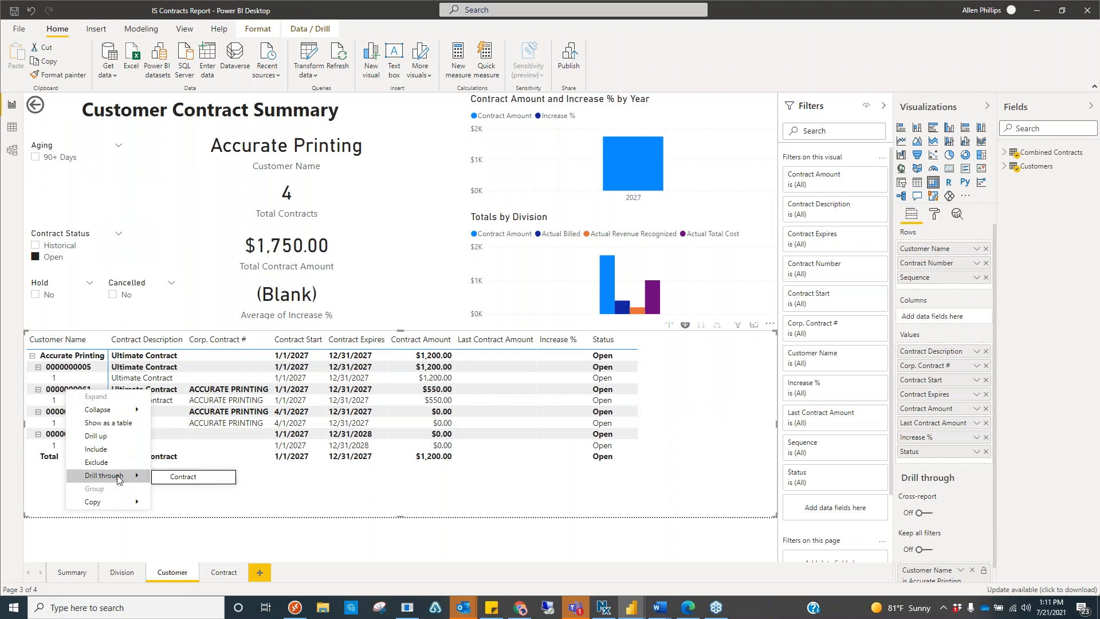
{"action": "left_click", "coordinate": [187, 478]}
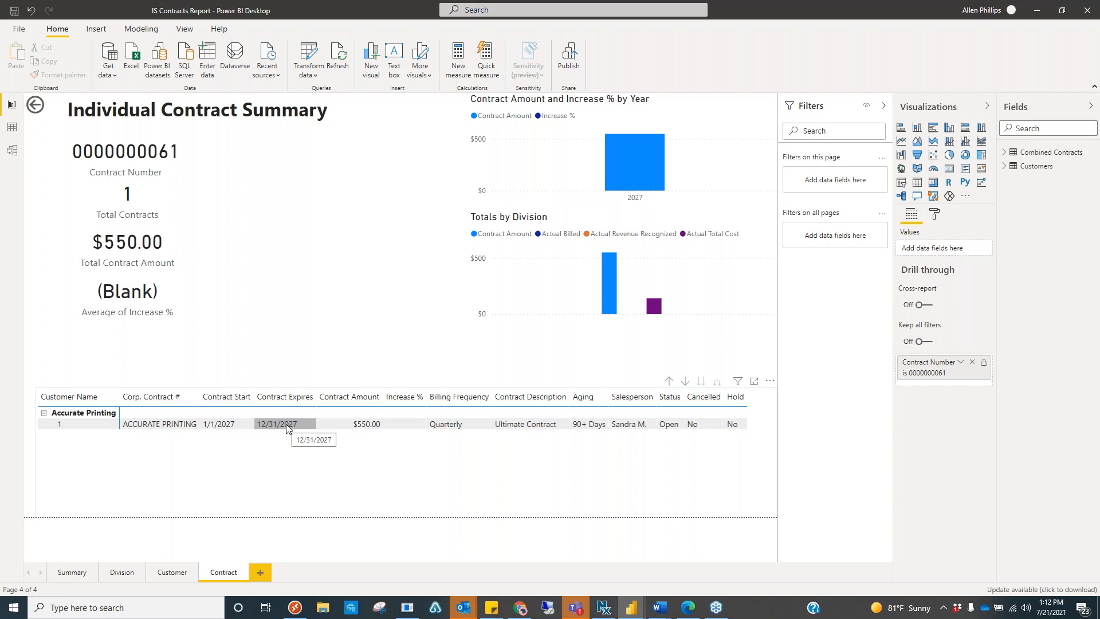
Add Contract Expiration Date from Combined Contracts to the Contract page as a new table, showing the plain date instead of the Date Hierarchy.
{"action": "left_click", "coordinate": [1005, 154]}
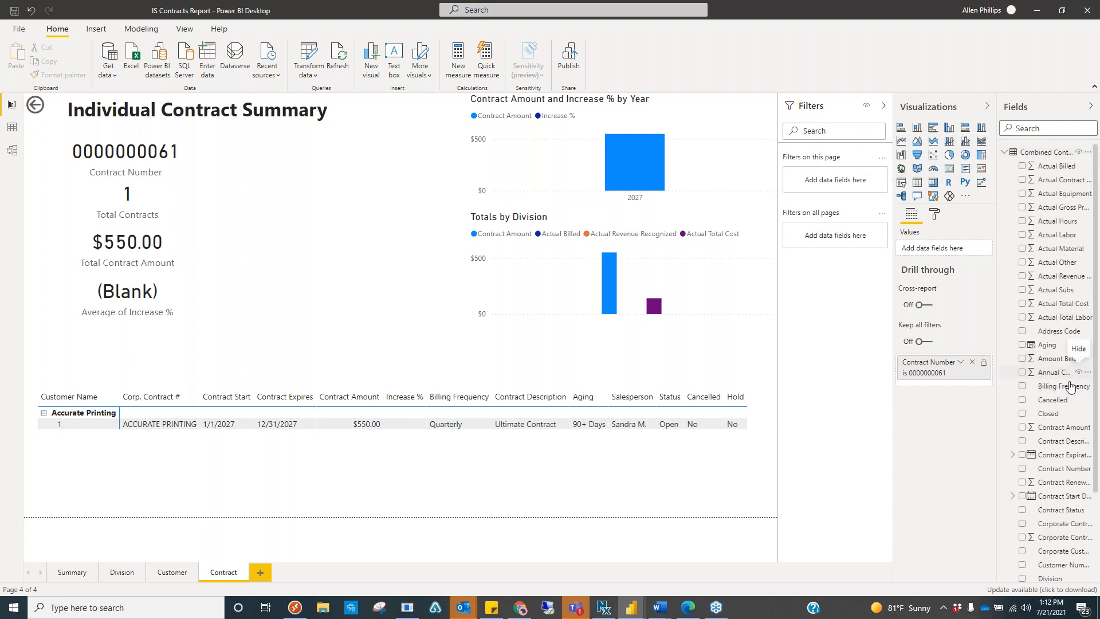
{"action": "scroll", "coordinate": [1069, 387], "scroll_direction": "down", "scroll_amount": 2}
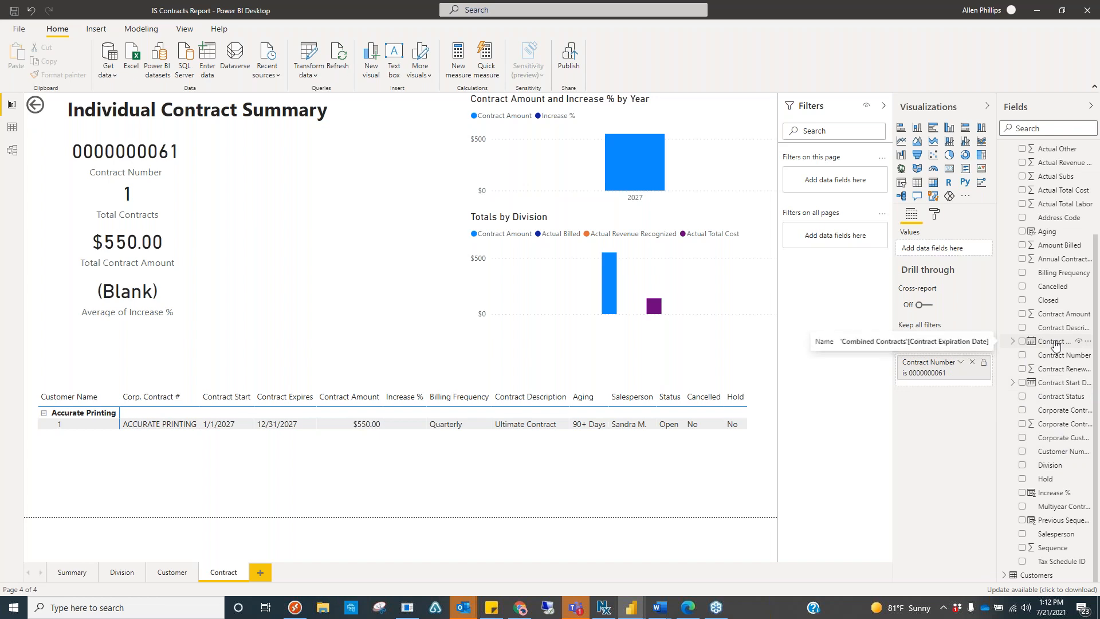
{"action": "left_click", "coordinate": [1012, 343]}
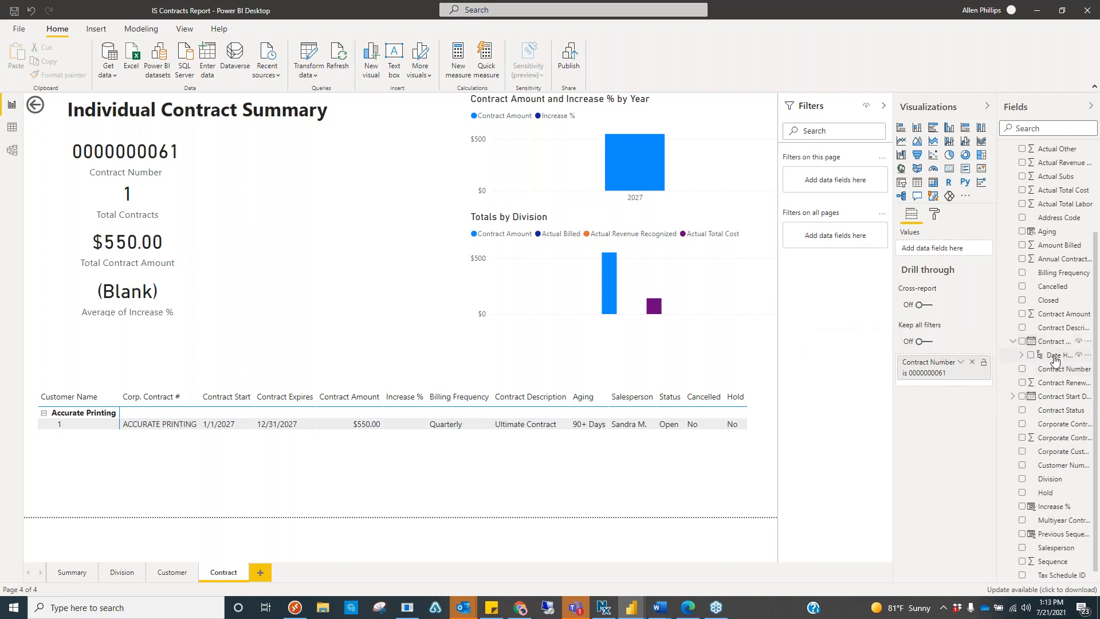
{"action": "left_click", "coordinate": [1021, 355]}
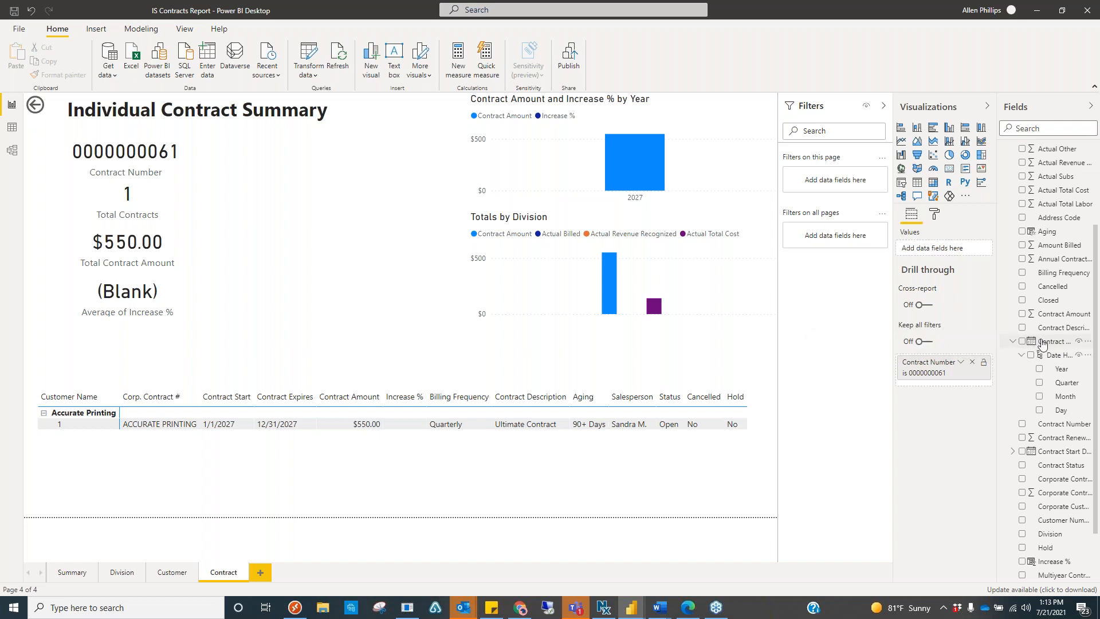
{"action": "left_click_drag", "start_coordinate": [1042, 343], "coordinate": [941, 253]}
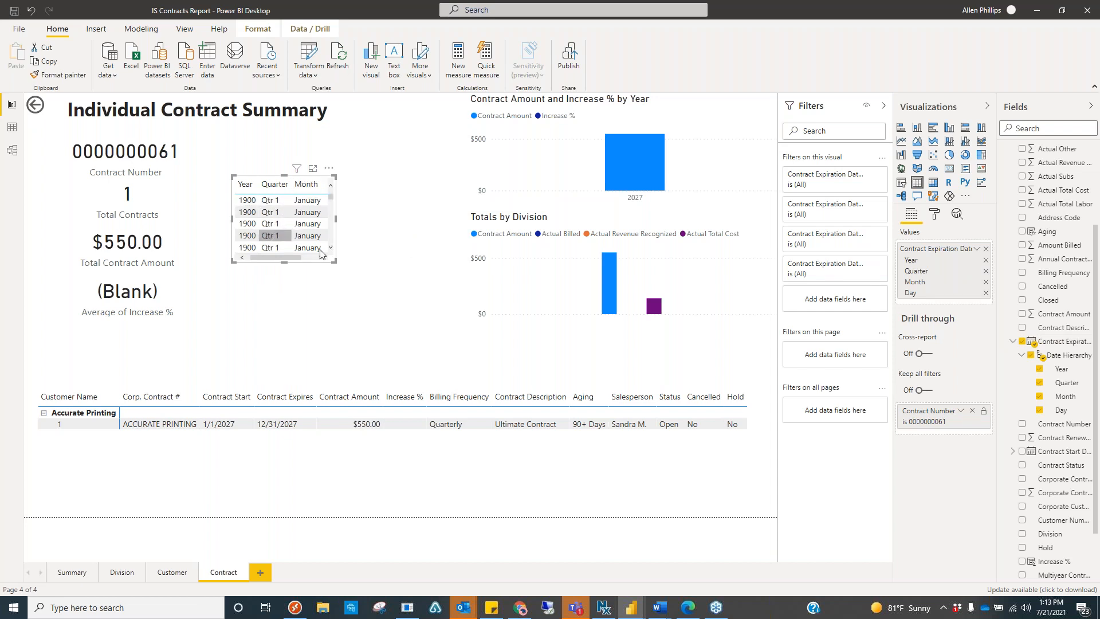
{"action": "left_click", "coordinate": [978, 249]}
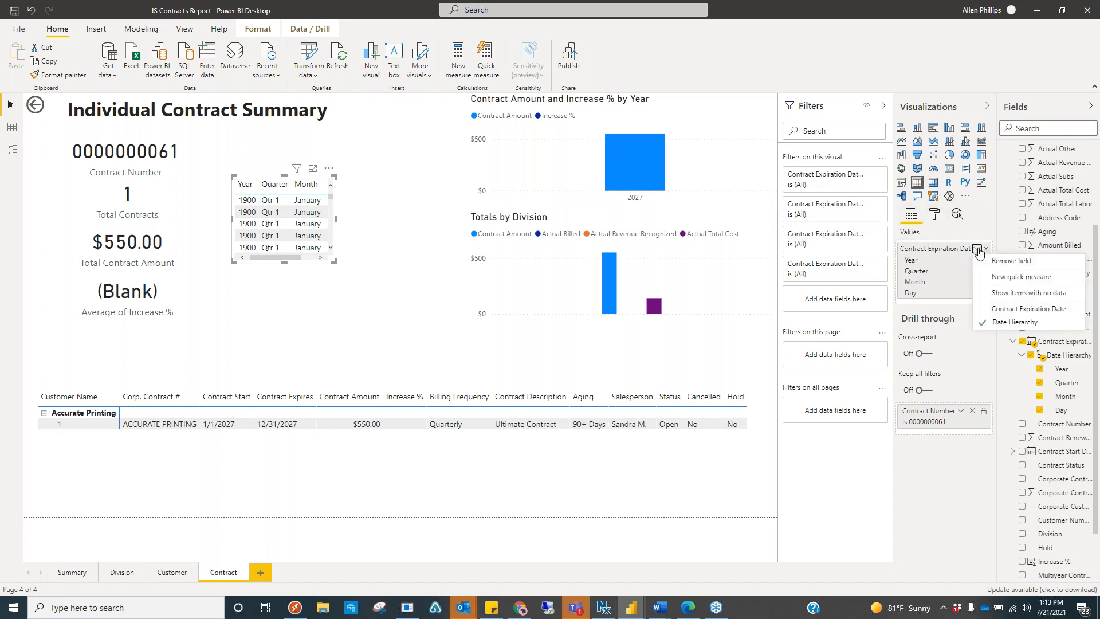
{"action": "left_click", "coordinate": [996, 309]}
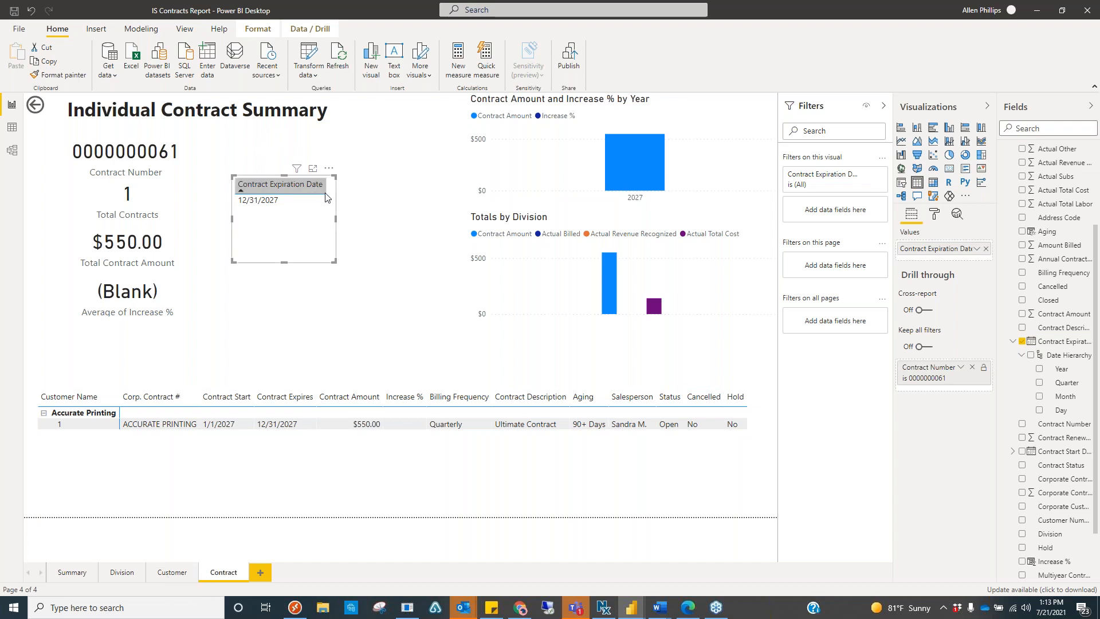
Undo the date display change and the addition of the Contract Expiration Date table.
{"action": "left_click", "coordinate": [30, 11]}
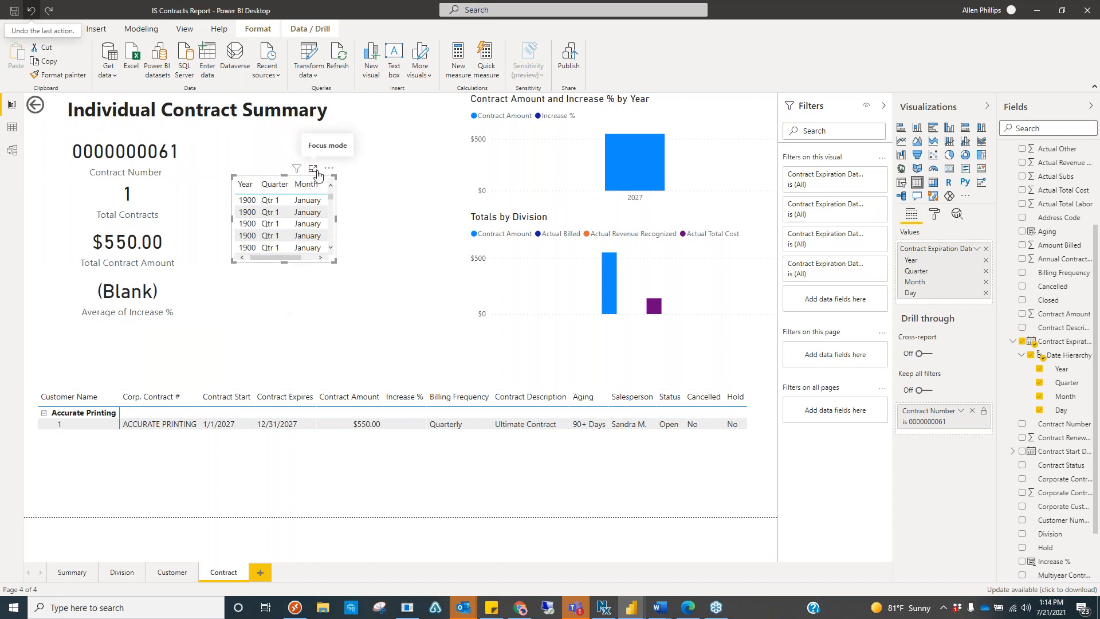
{"action": "left_click", "coordinate": [33, 14]}
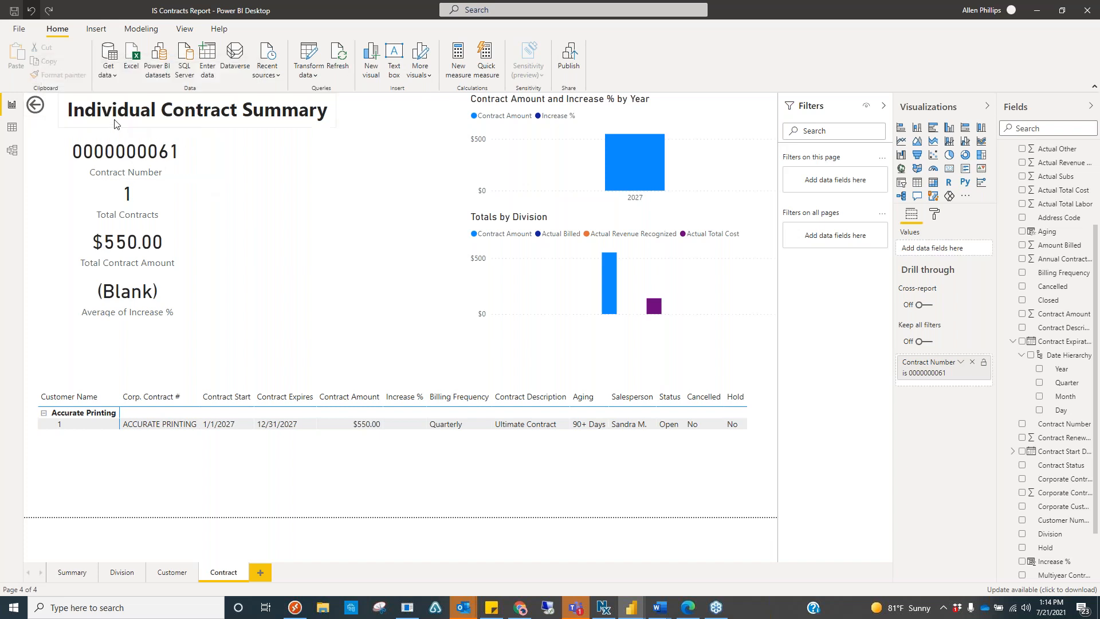
Go back and forth between the Contract and Customer pages with the report's back navigation, and open the Summary page.
{"action": "left_click", "coordinate": [36, 107], "text": "ctrl"}
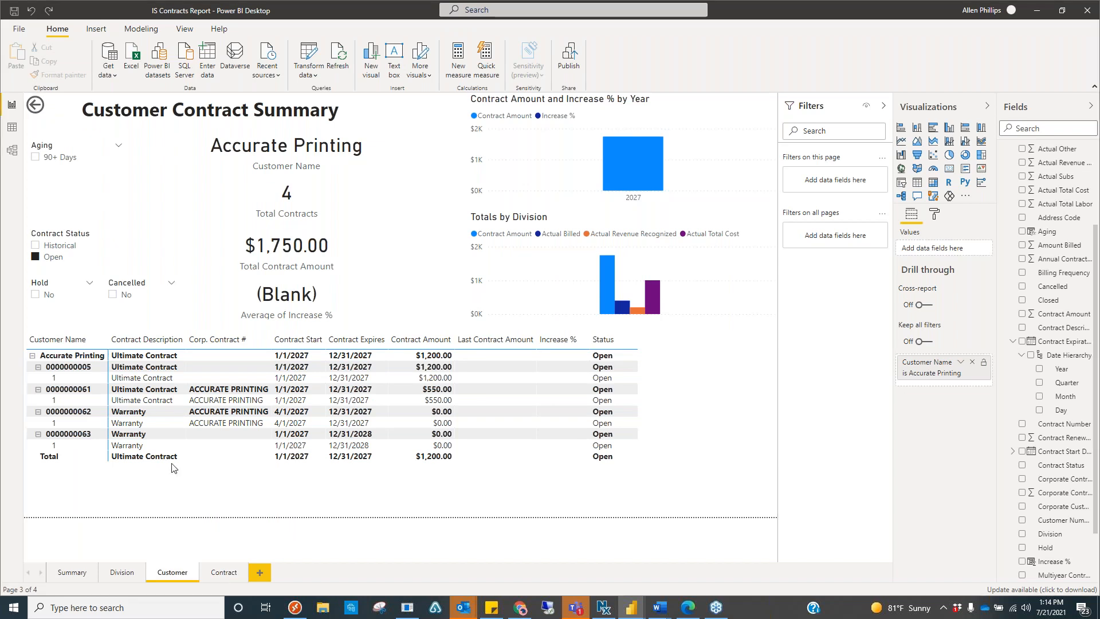
{"action": "left_click", "coordinate": [35, 104], "text": "ctrl"}
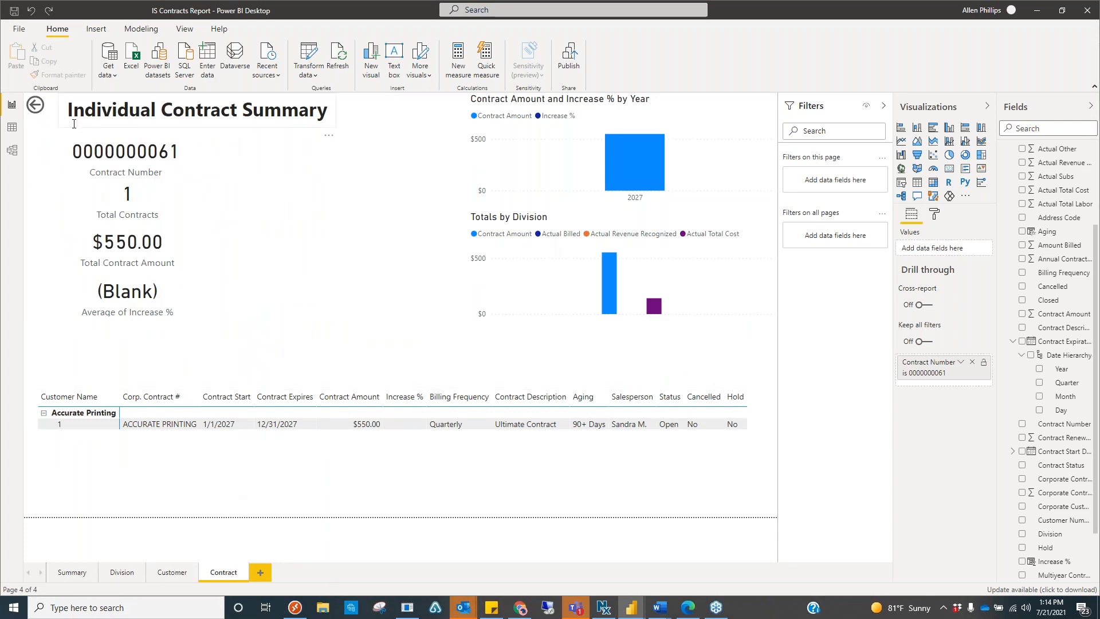
{"action": "left_click", "coordinate": [34, 104]}
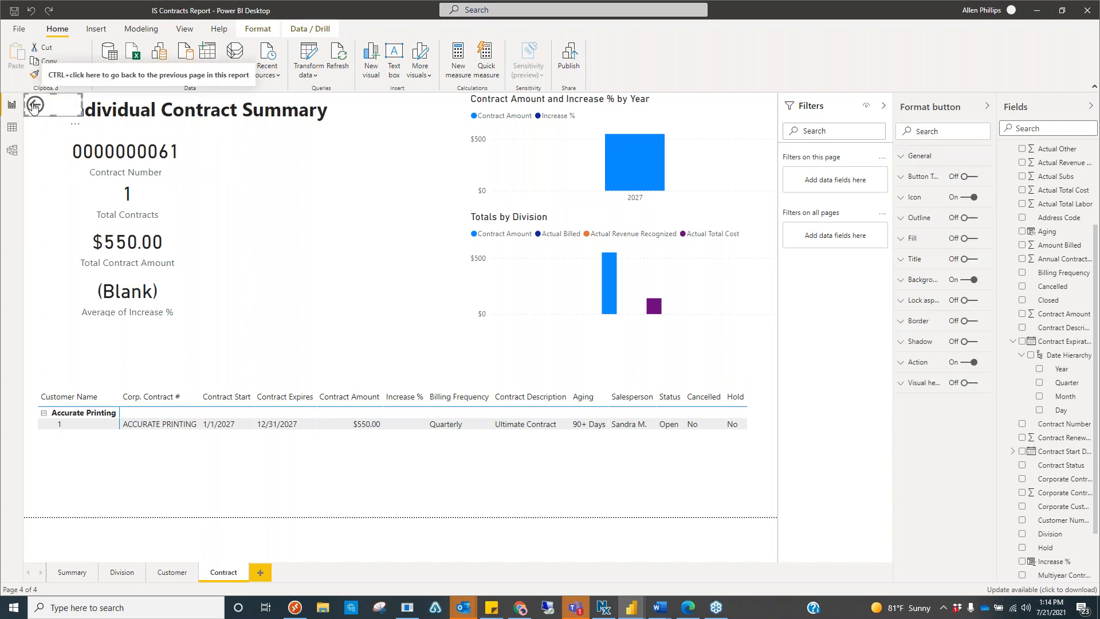
{"action": "left_click", "coordinate": [34, 105], "text": "ctrl"}
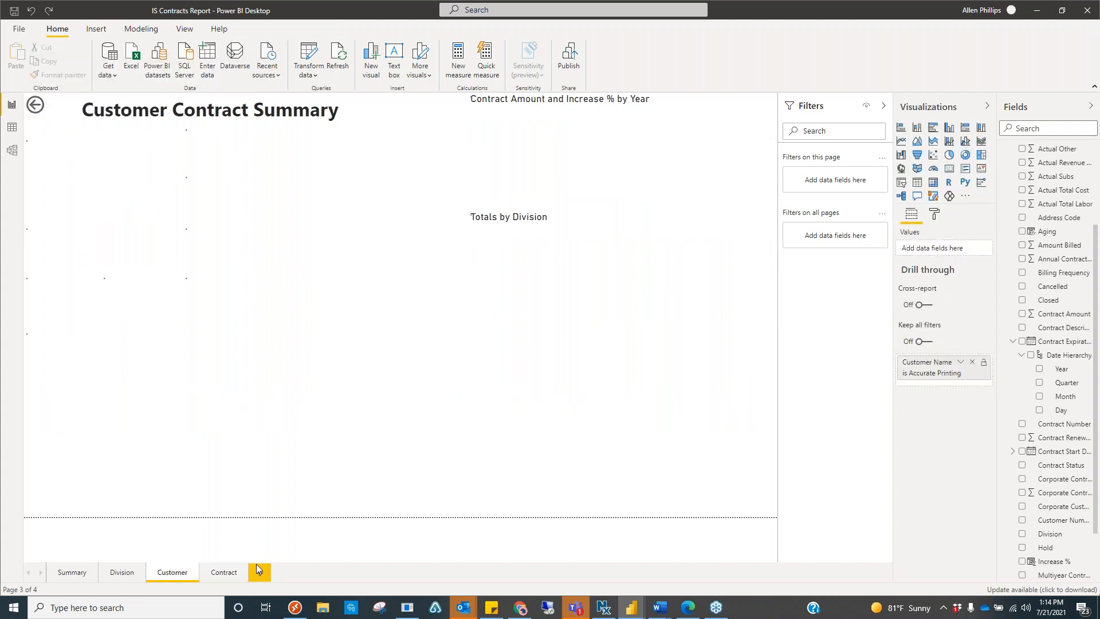
{"action": "left_click", "coordinate": [59, 573]}
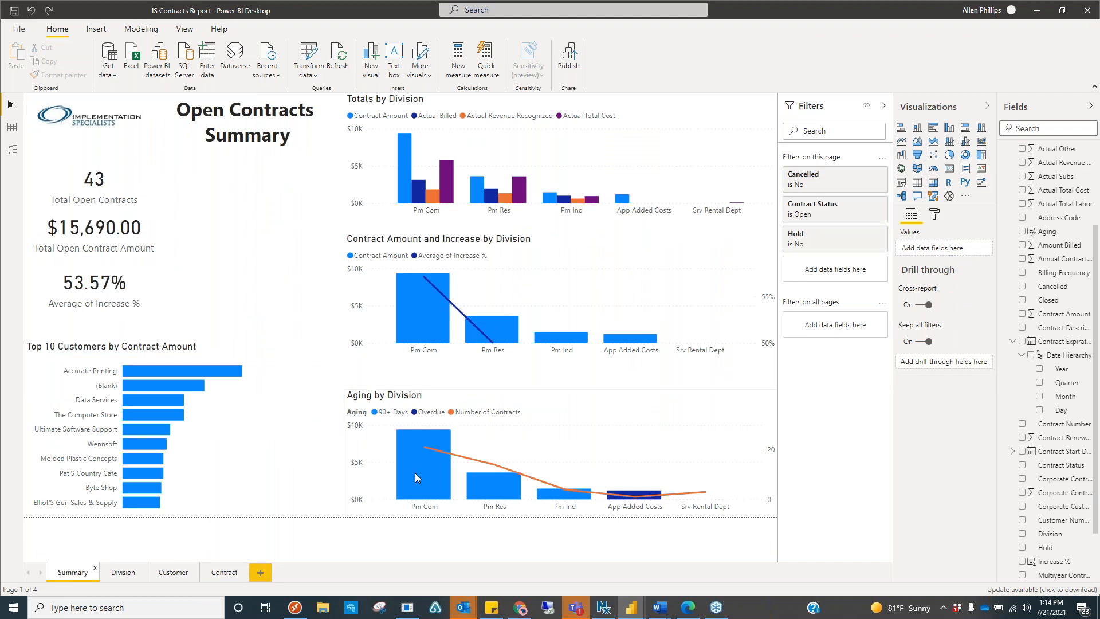
View the Accurate Printing data point of the Top 10 Customers chart as a table and return to the report.
{"action": "right_click", "coordinate": [199, 372]}
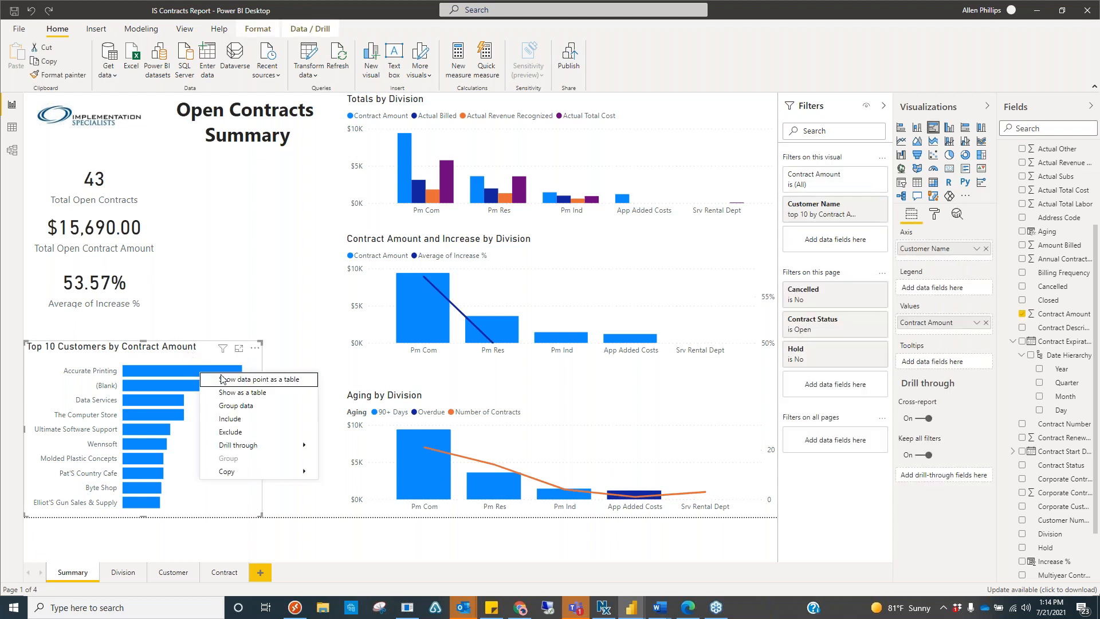
{"action": "left_click", "coordinate": [250, 379]}
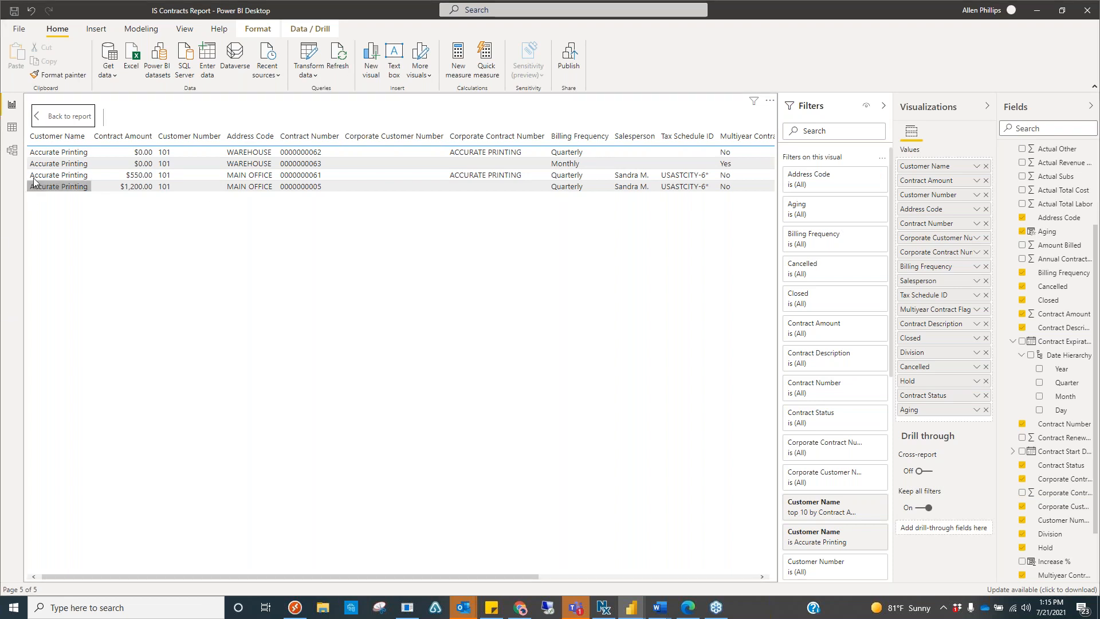
{"action": "left_click", "coordinate": [38, 119]}
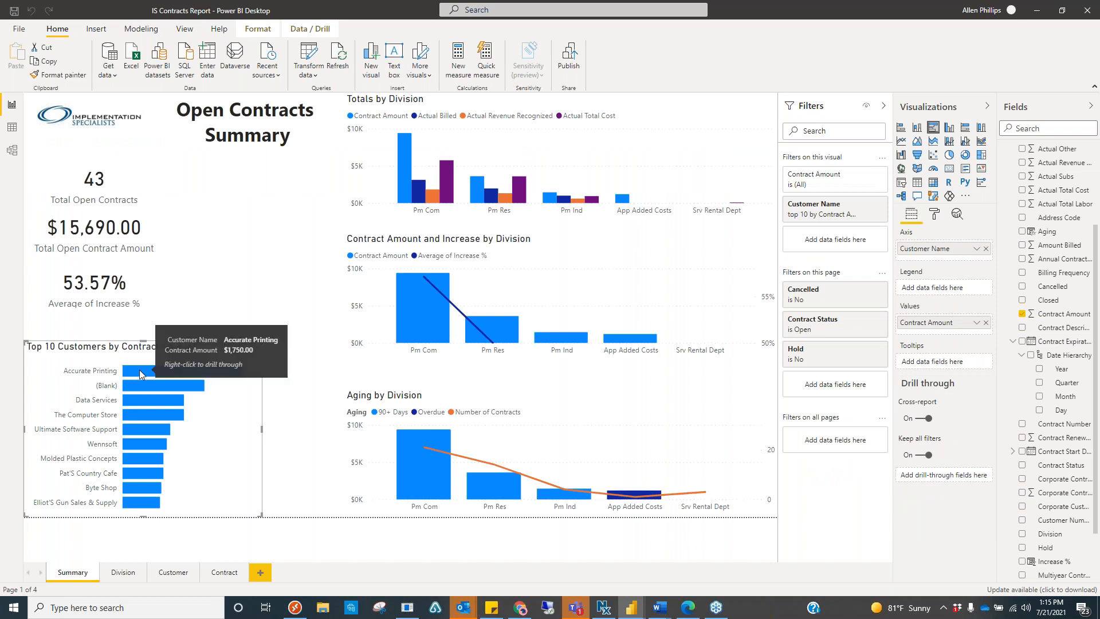
Examine the copy options for the Accurate Printing bar in the Top 10 Customers chart.
{"action": "right_click", "coordinate": [140, 373]}
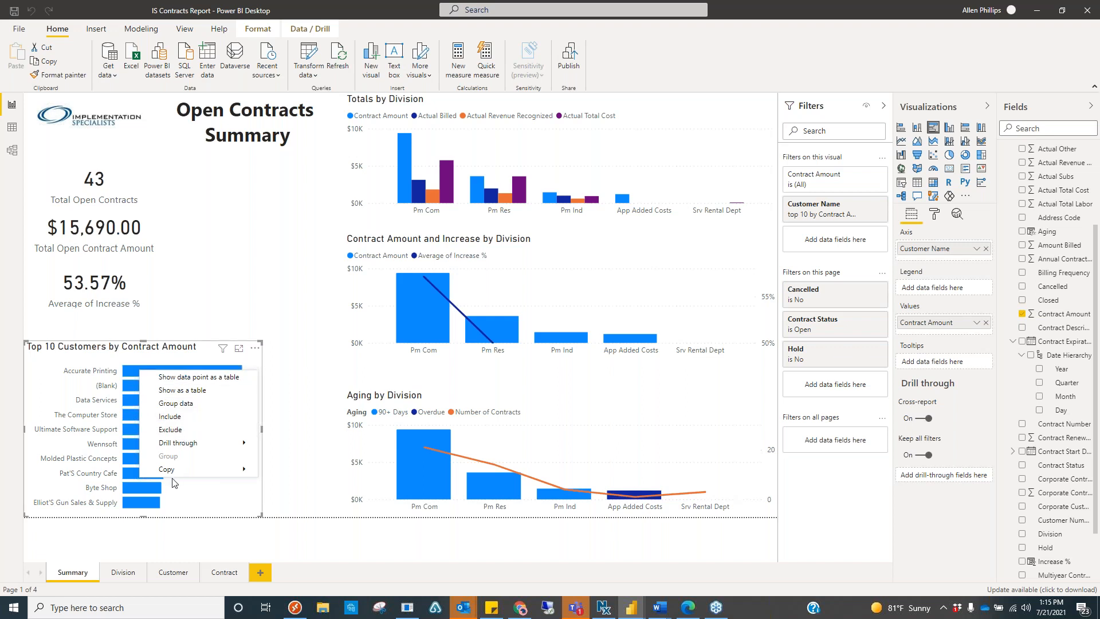
{"action": "mouse_move", "coordinate": [178, 474]}
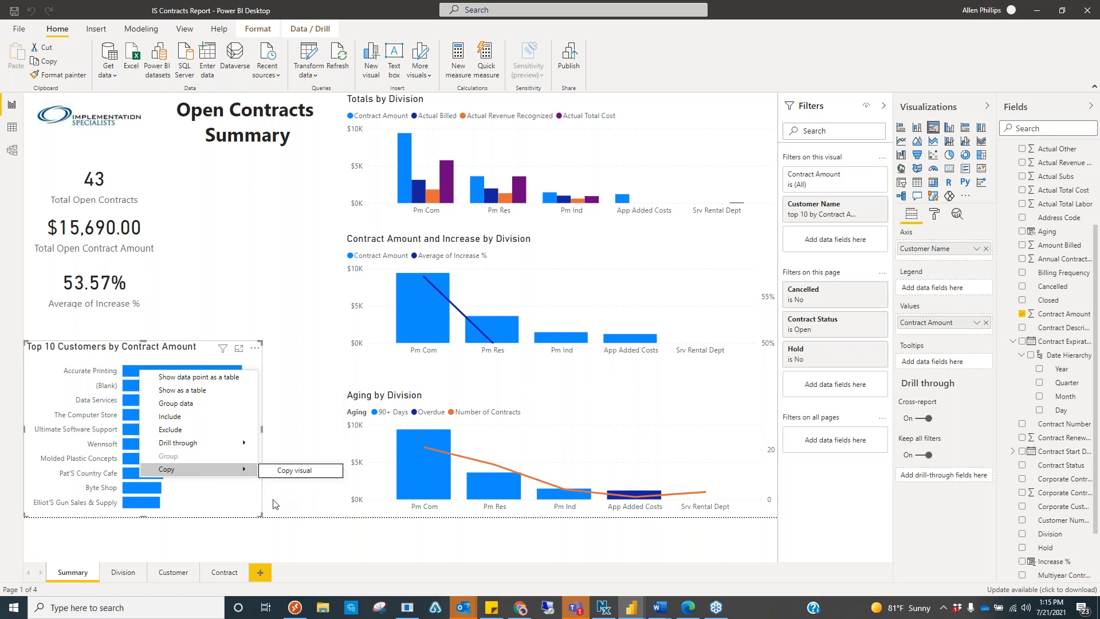
{"action": "left_click", "coordinate": [246, 509]}
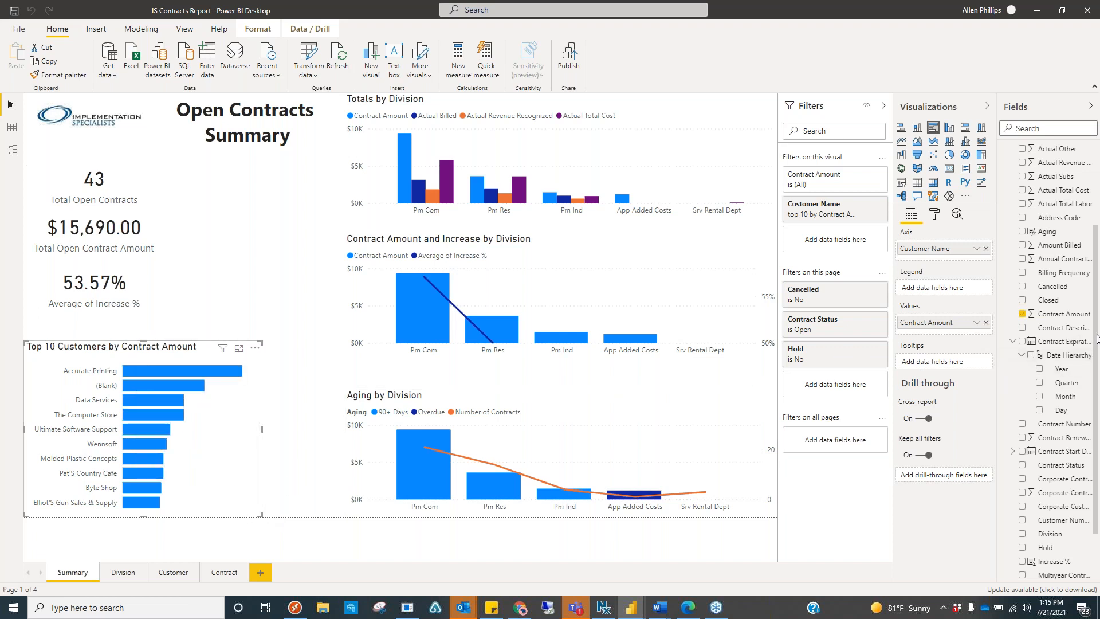
Widen the field list to fit the full field names and collapse the Contract Expiration Date field.
{"action": "left_click_drag", "start_coordinate": [1096, 348], "coordinate": [1097, 404]}
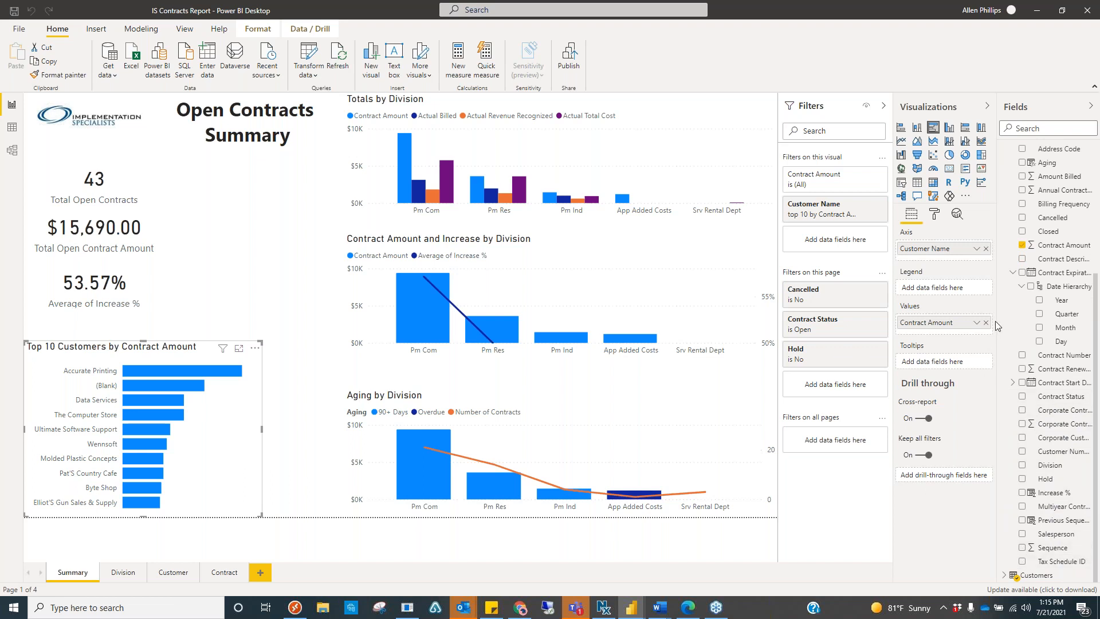
{"action": "left_click_drag", "start_coordinate": [998, 318], "coordinate": [953, 316]}
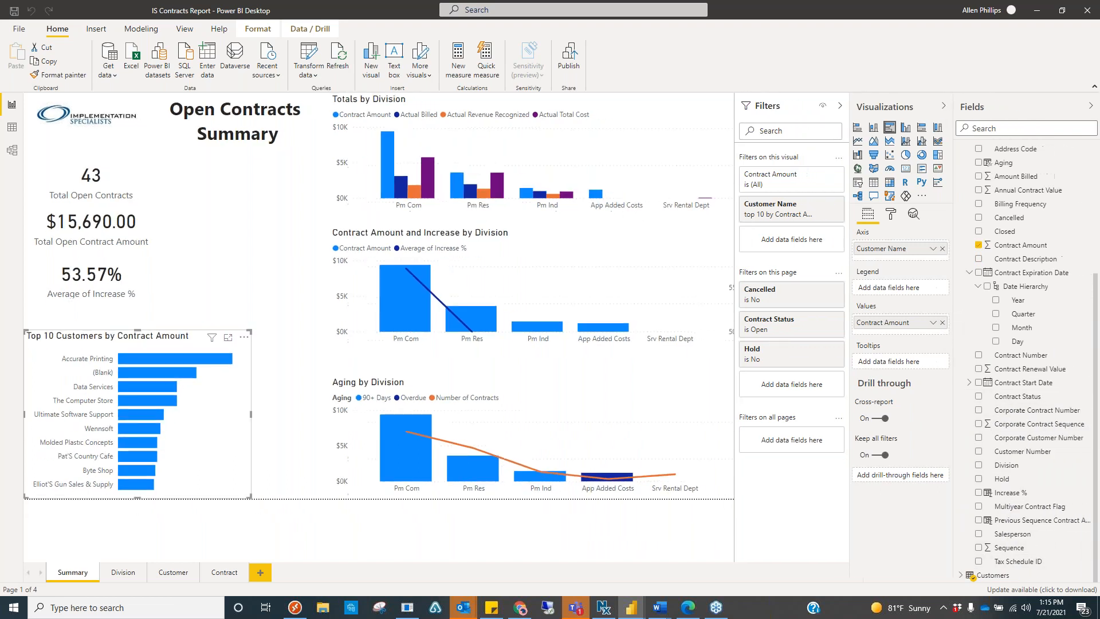
{"action": "left_click", "coordinate": [968, 274]}
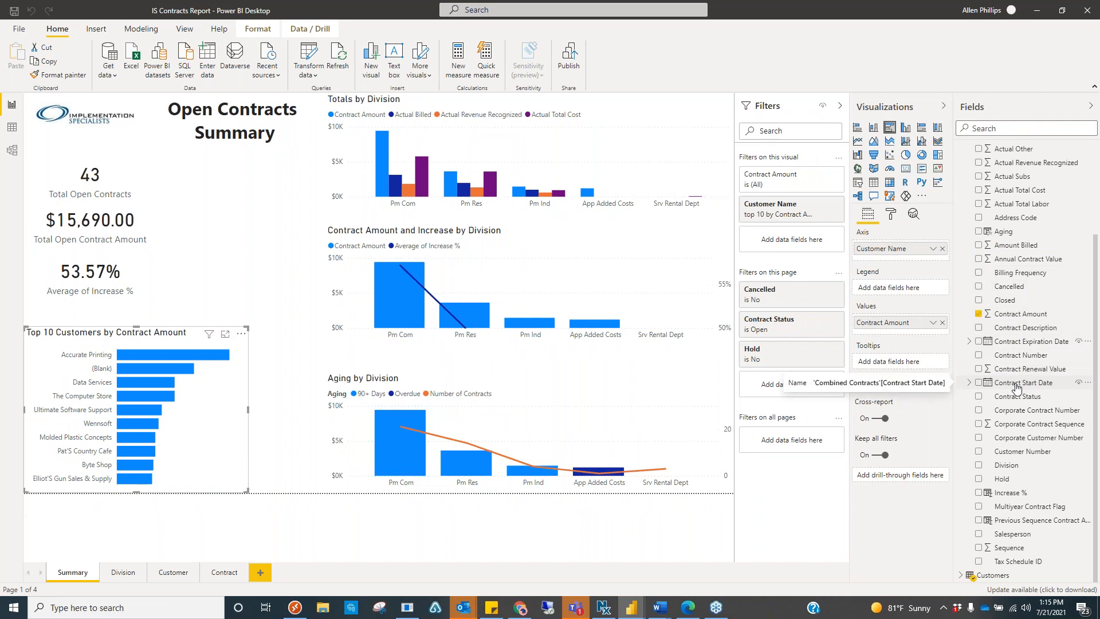
{"action": "scroll", "coordinate": [1017, 389], "scroll_direction": "up", "scroll_amount": 3}
{"action": "scroll", "coordinate": [1013, 424], "scroll_direction": "down", "scroll_amount": 3}
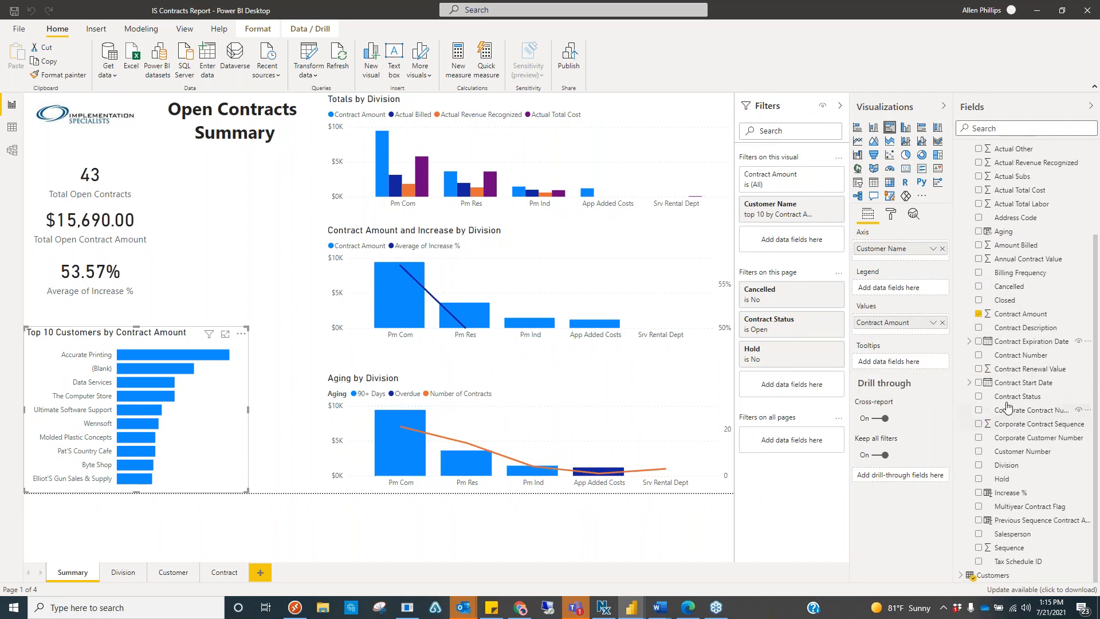
Add Contract Start Date to the Top 10 Customers chart's axis and show it as a plain date instead of the Date Hierarchy.
{"action": "left_click", "coordinate": [978, 384]}
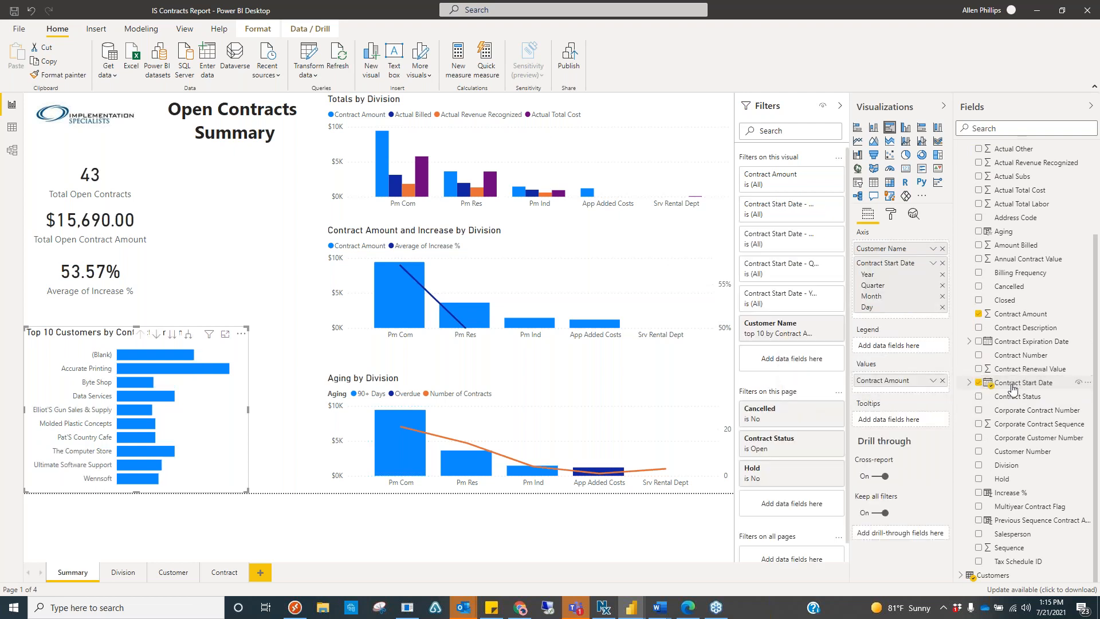
{"action": "left_click", "coordinate": [932, 264]}
{"action": "mouse_move", "coordinate": [973, 295]}
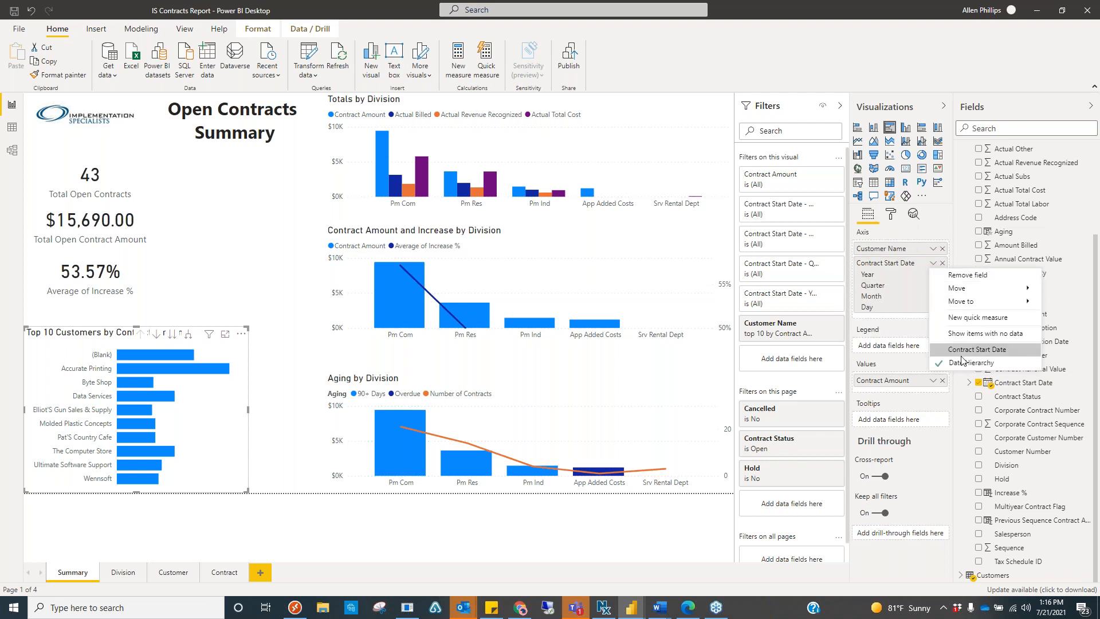
{"action": "left_click", "coordinate": [946, 350]}
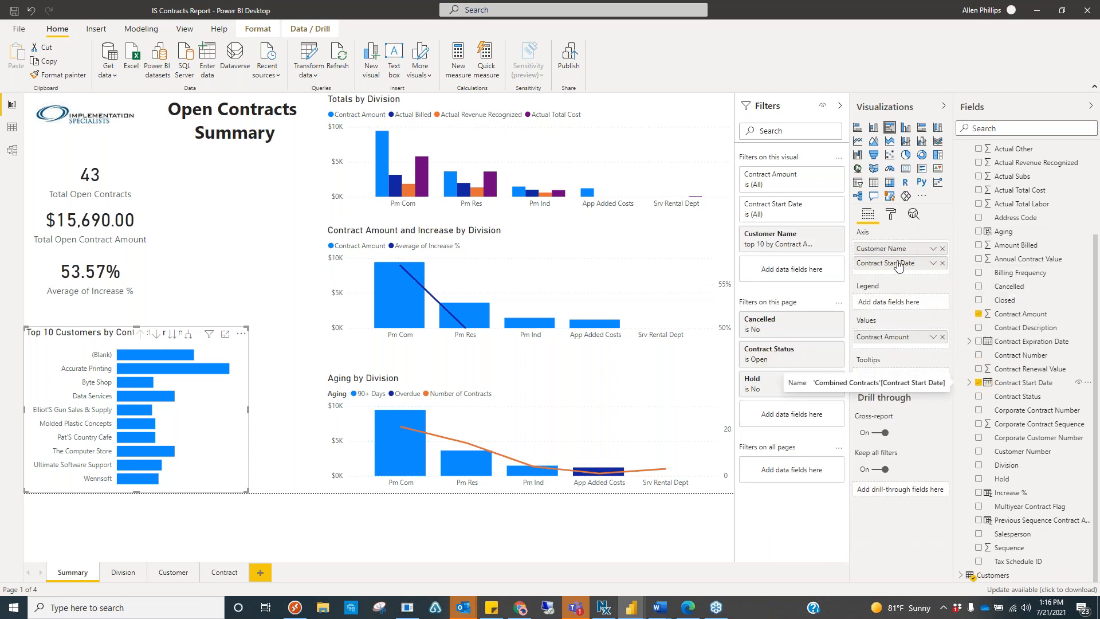
Explore the Top 10 Customers chart by start date level and by customer with start date, and remove Contract Start Date from its axis.
{"action": "left_click", "coordinate": [174, 335]}
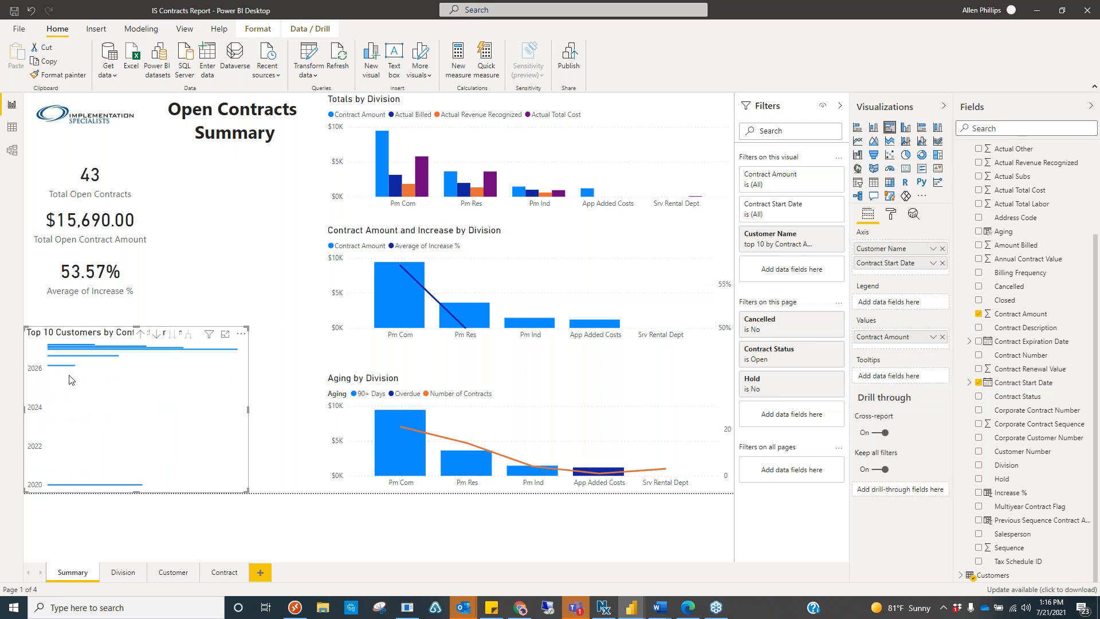
{"action": "left_click", "coordinate": [144, 336]}
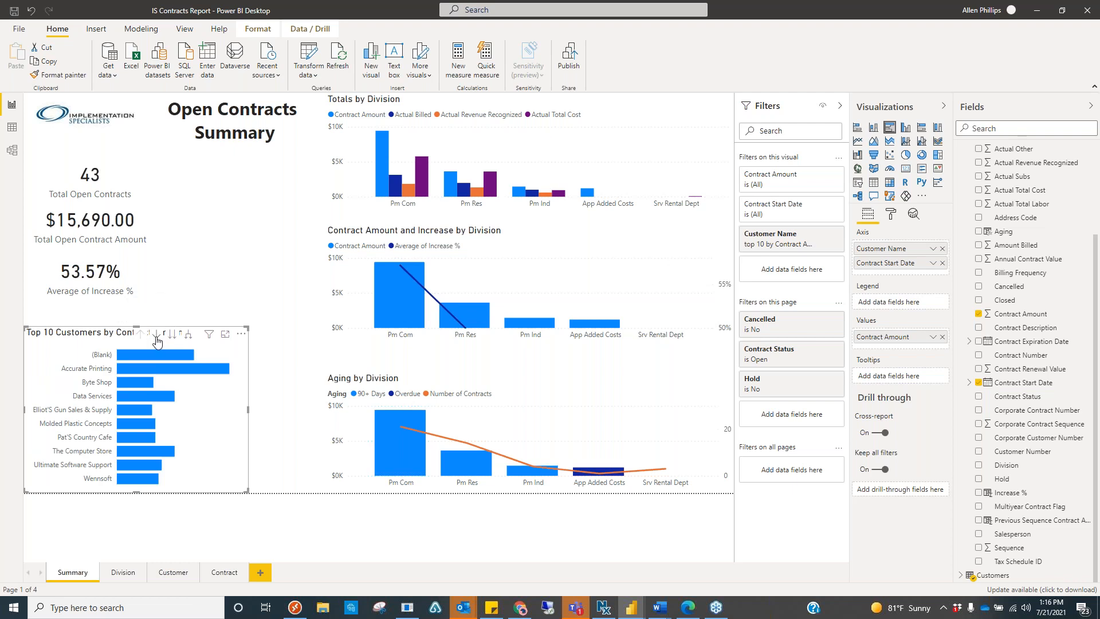
{"action": "left_click", "coordinate": [189, 339]}
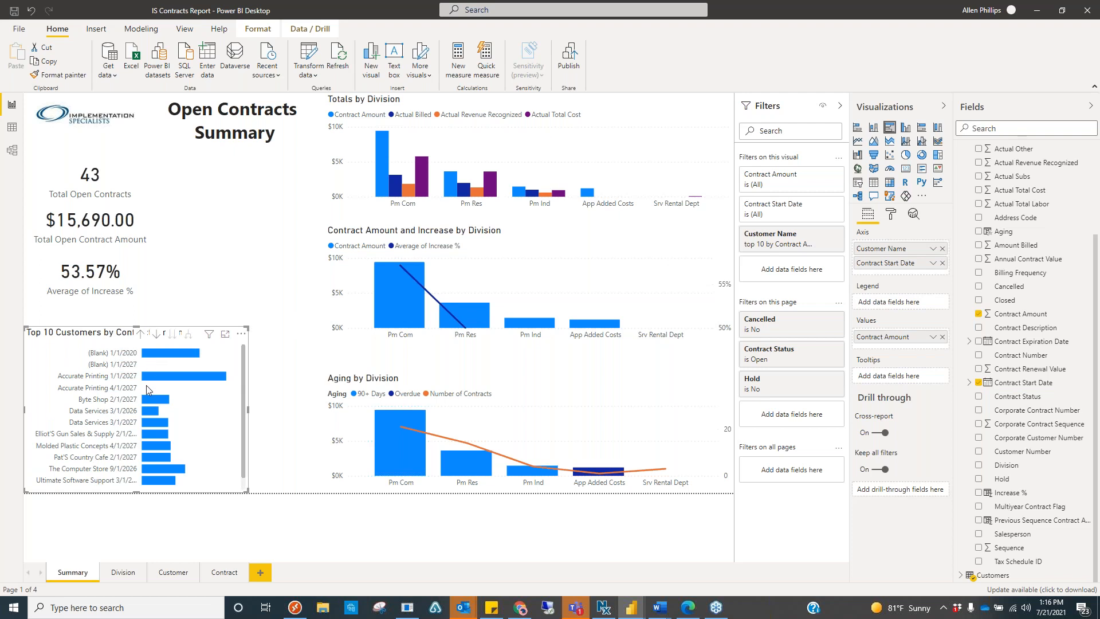
{"action": "mouse_move", "coordinate": [151, 417]}
{"action": "mouse_move", "coordinate": [161, 352]}
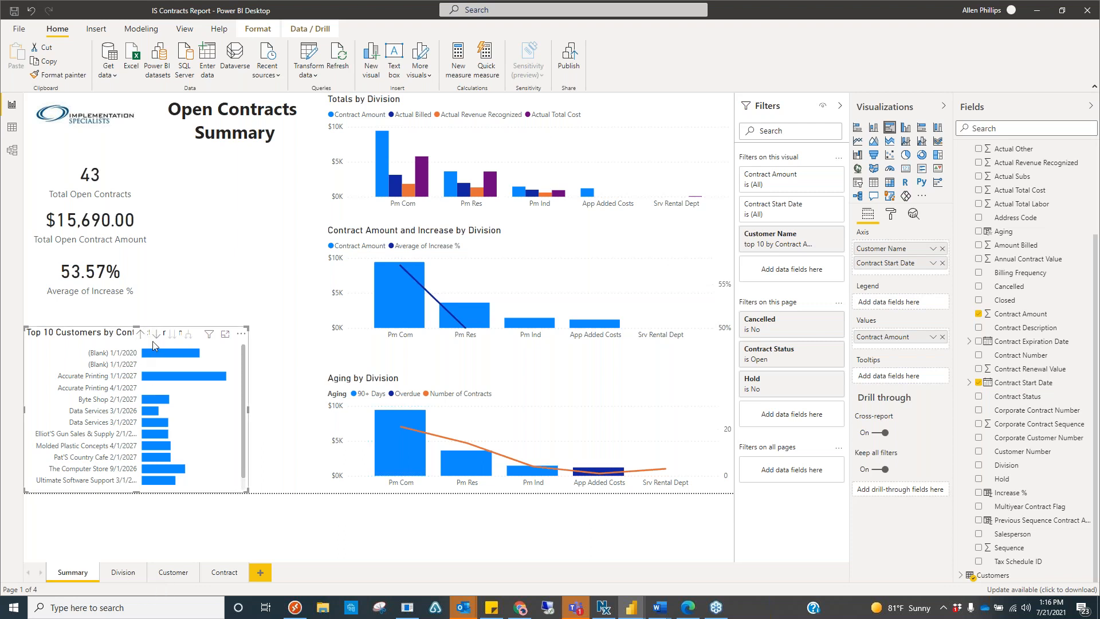
{"action": "left_click", "coordinate": [942, 264]}
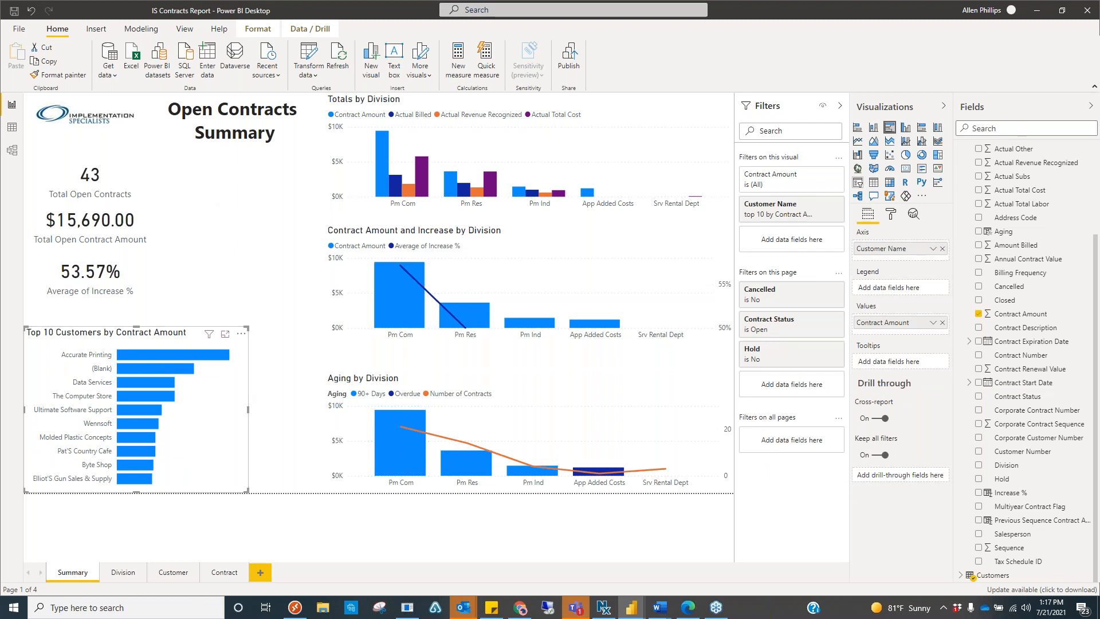
Convert the Top 10 Customers chart into a slicer, expand Accurate Printing and filter the Summary page by that customer.
{"action": "left_click", "coordinate": [857, 183]}
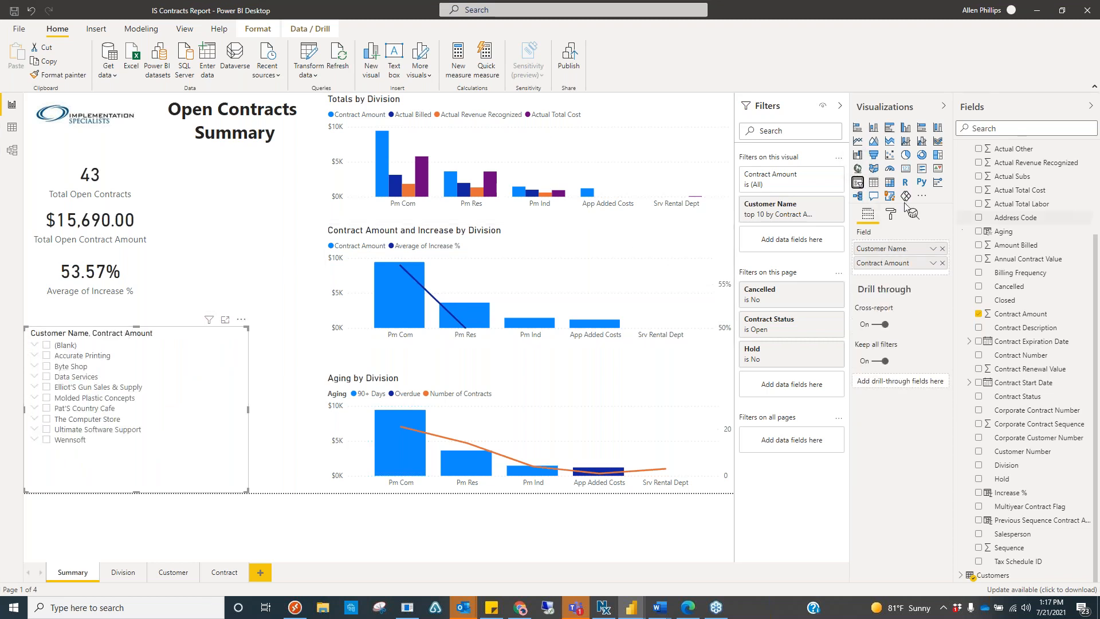
{"action": "left_click", "coordinate": [34, 356]}
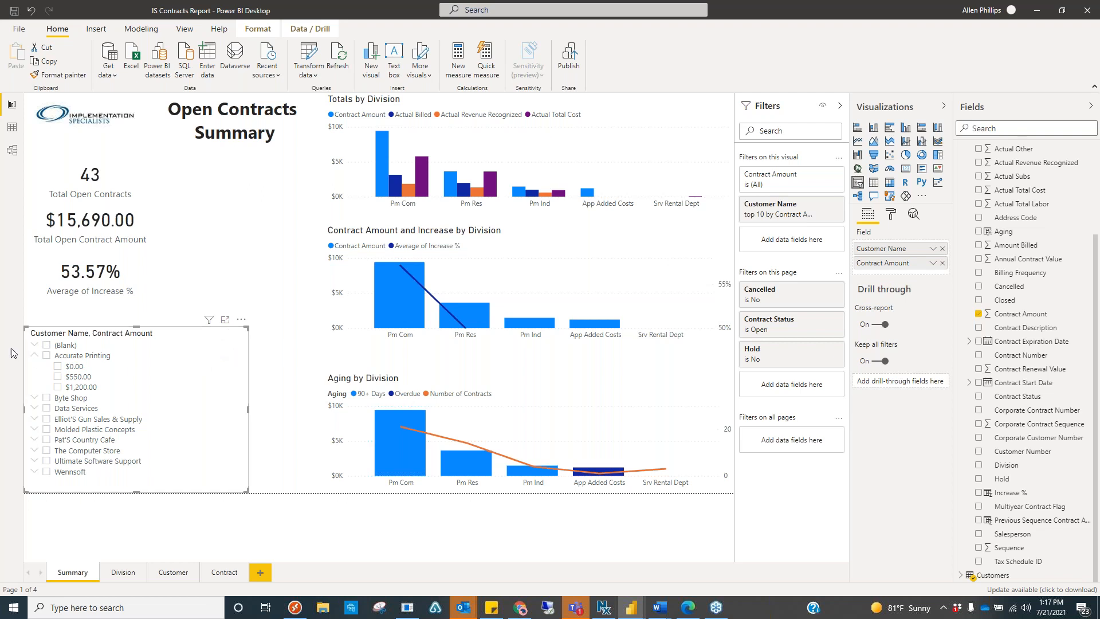
{"action": "left_click", "coordinate": [46, 355]}
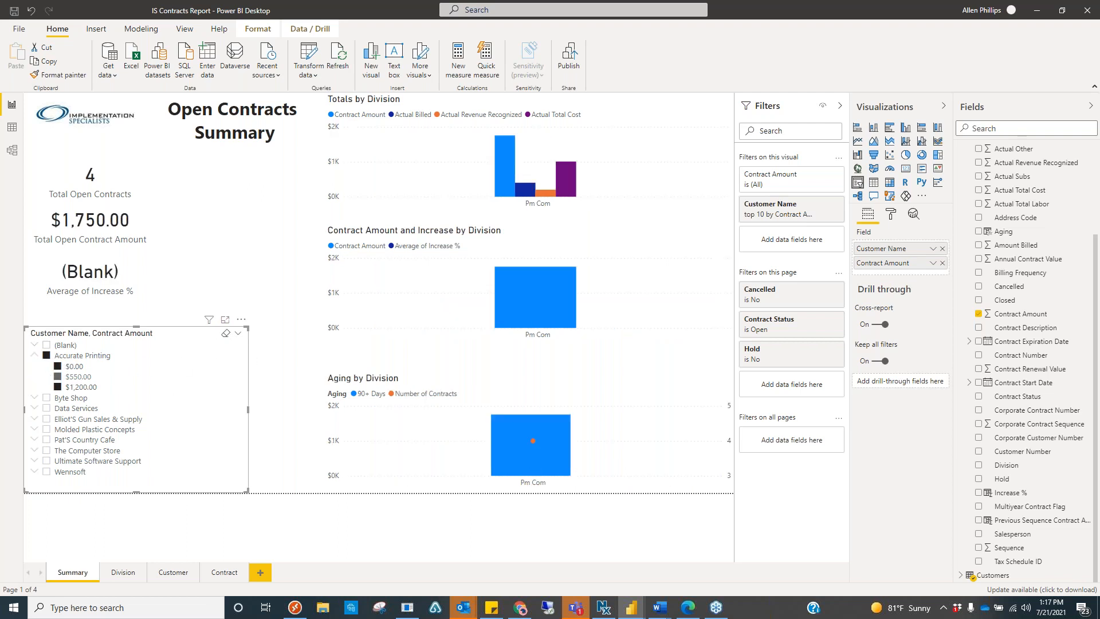
{"action": "mouse_move", "coordinate": [535, 444]}
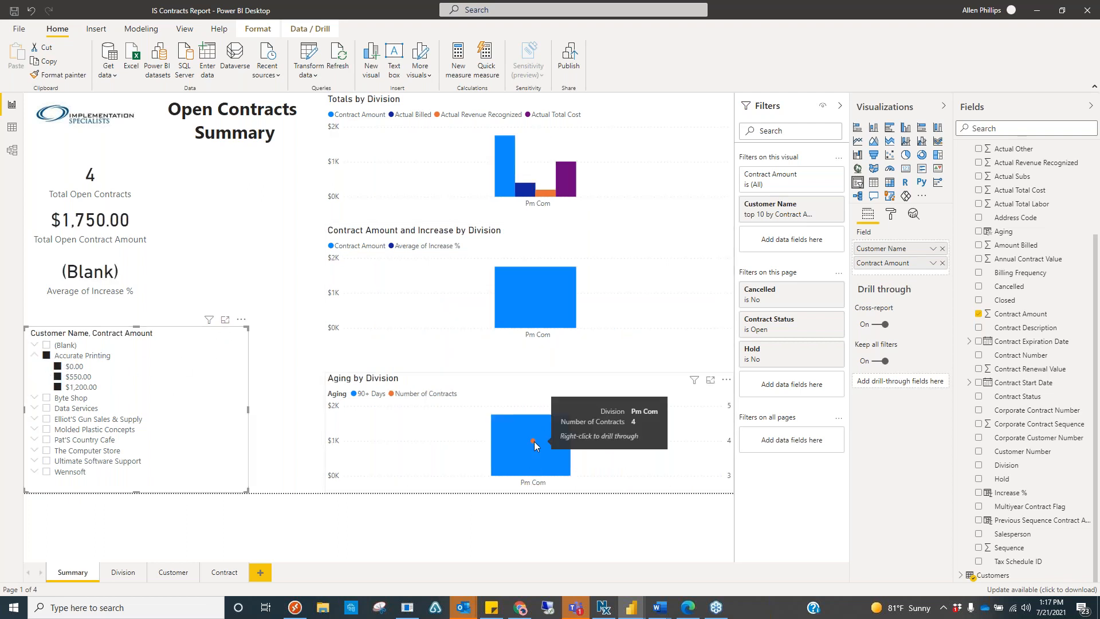
Clear and collapse the Accurate Printing selection in the slicer and remove Contract Amount from its fields.
{"action": "left_click", "coordinate": [226, 335]}
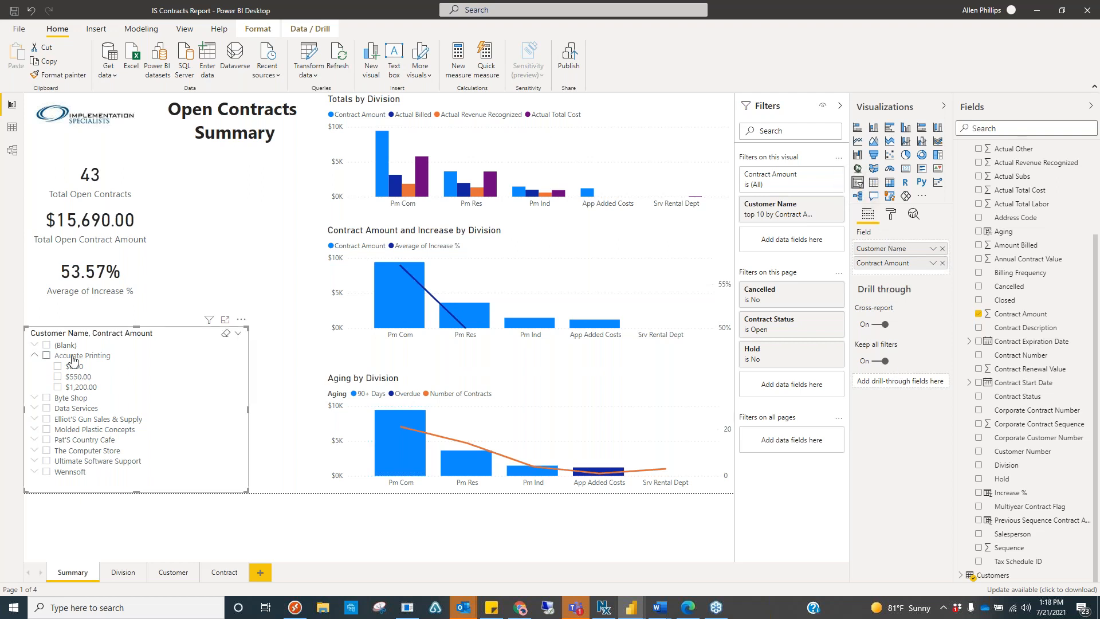
{"action": "left_click", "coordinate": [34, 356]}
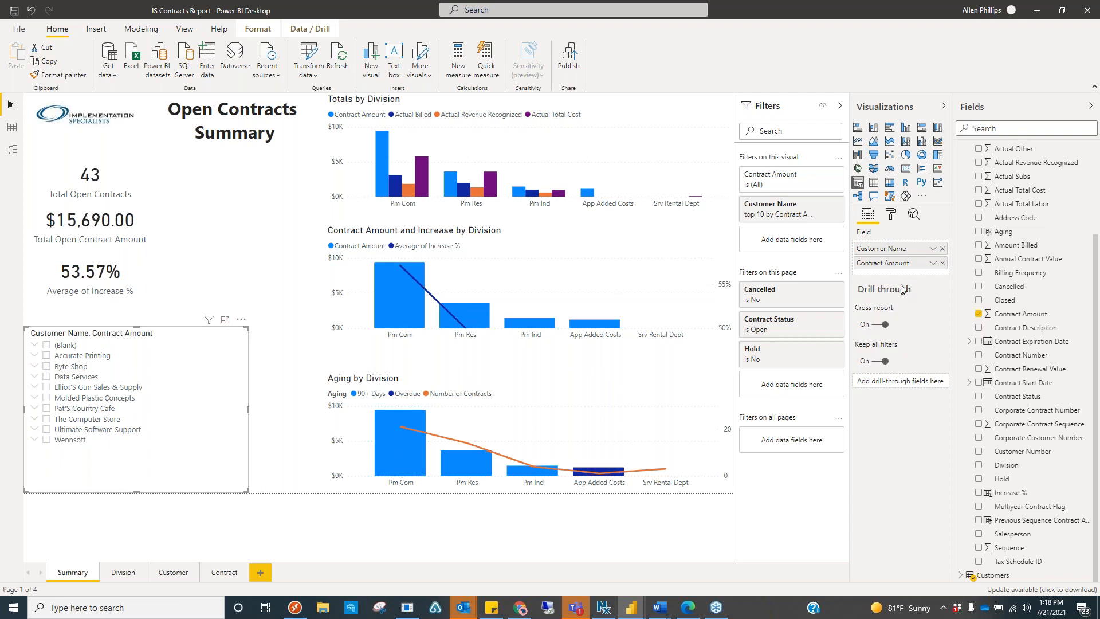
{"action": "left_click", "coordinate": [942, 263]}
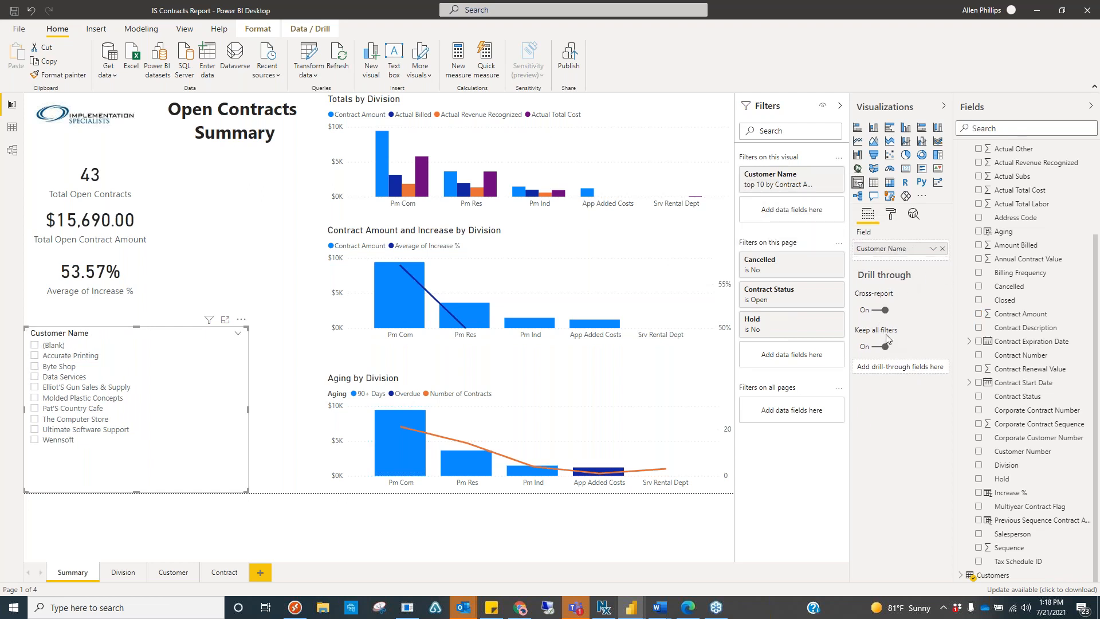
{"action": "mouse_move", "coordinate": [890, 339]}
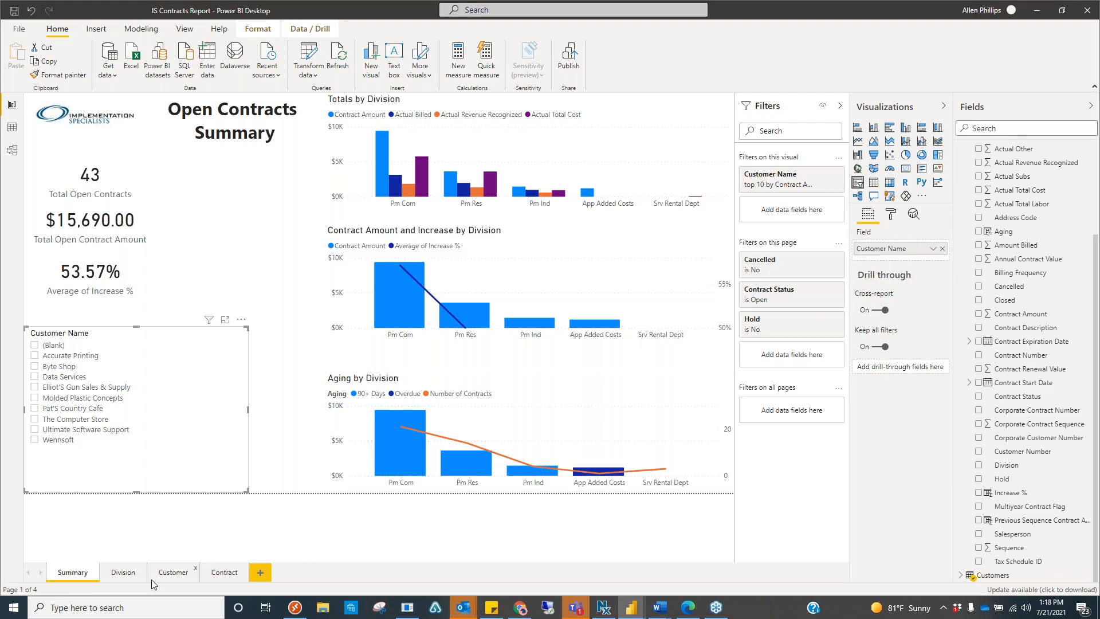
Examine the data point options of the contract description donut and the 2026 contract amount column on the Division page.
{"action": "left_click", "coordinate": [121, 574]}
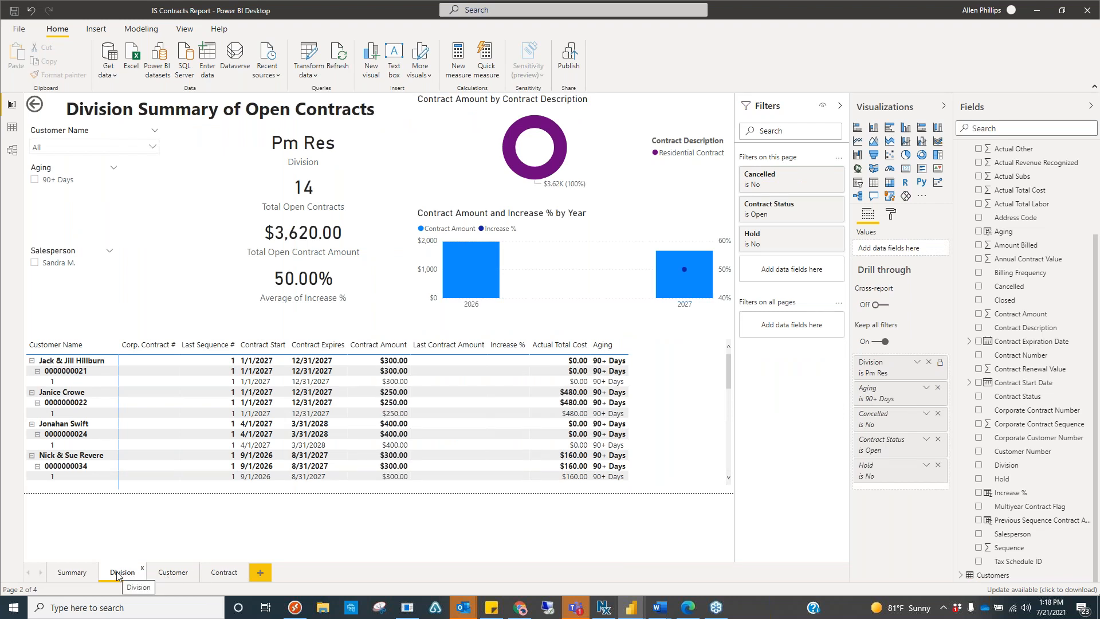
{"action": "mouse_move", "coordinate": [491, 257]}
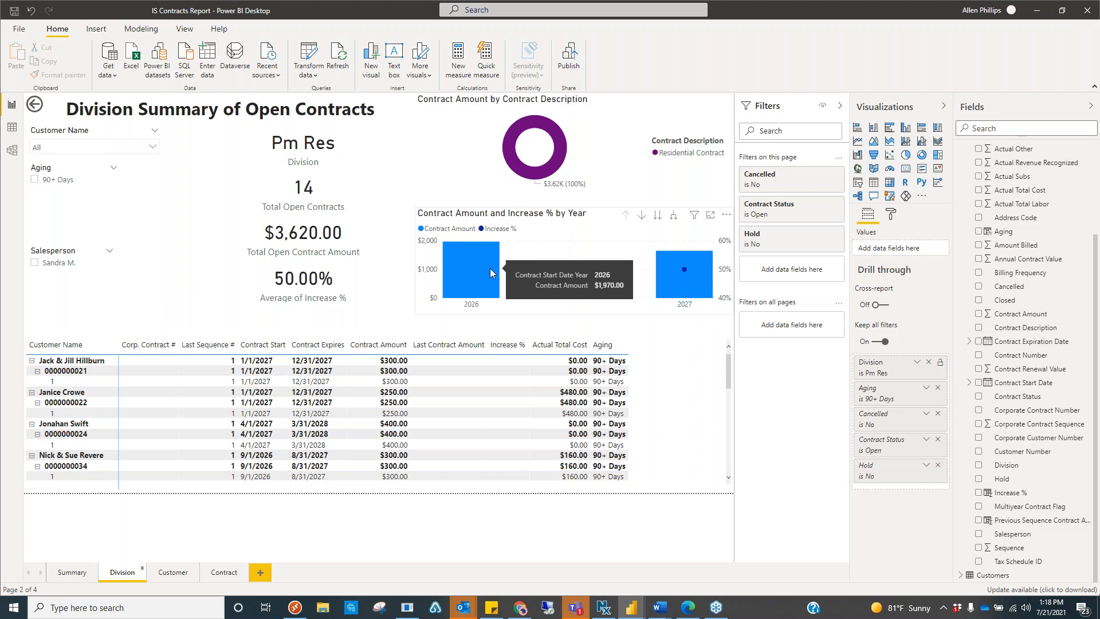
{"action": "right_click", "coordinate": [560, 158]}
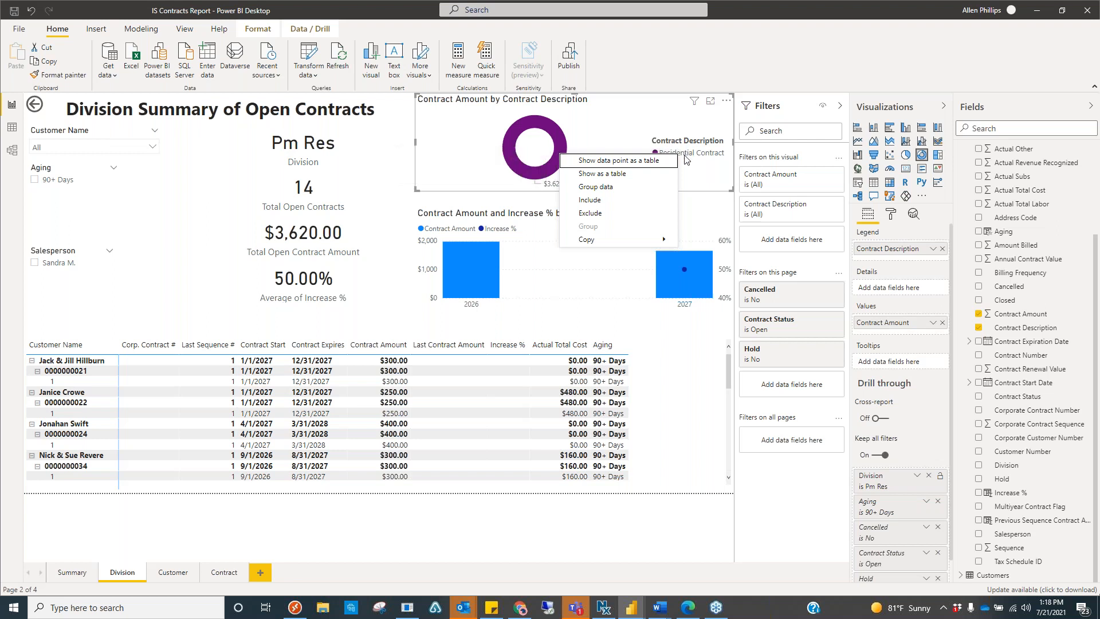
{"action": "left_click", "coordinate": [479, 282]}
{"action": "right_click", "coordinate": [479, 282]}
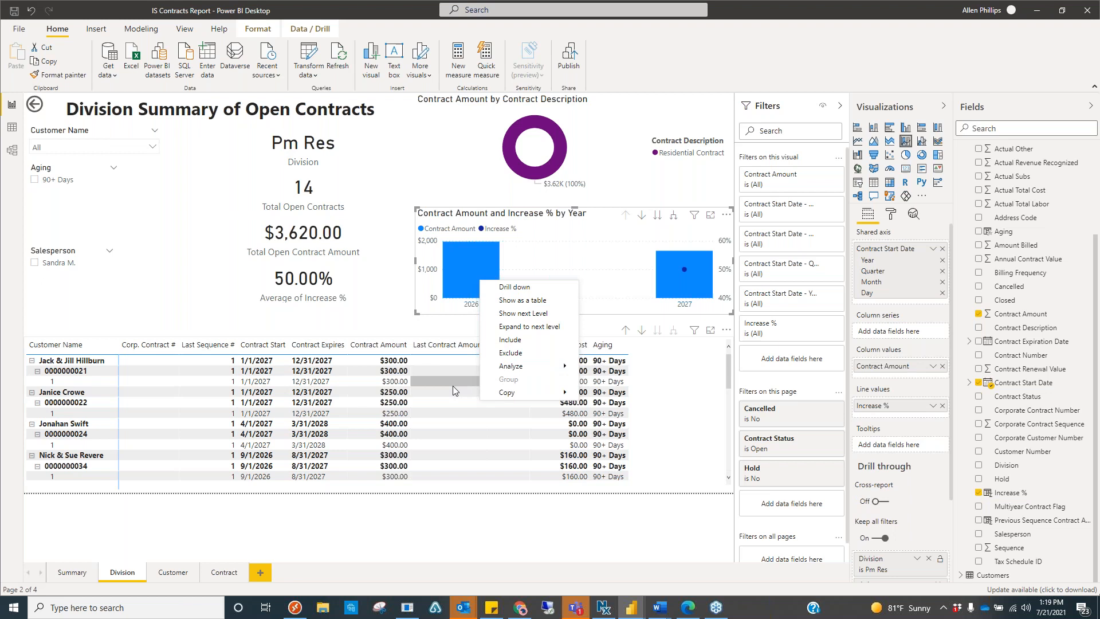
Drill through from the second customer in the Division page's contract table to the Customer page.
{"action": "left_click", "coordinate": [49, 395]}
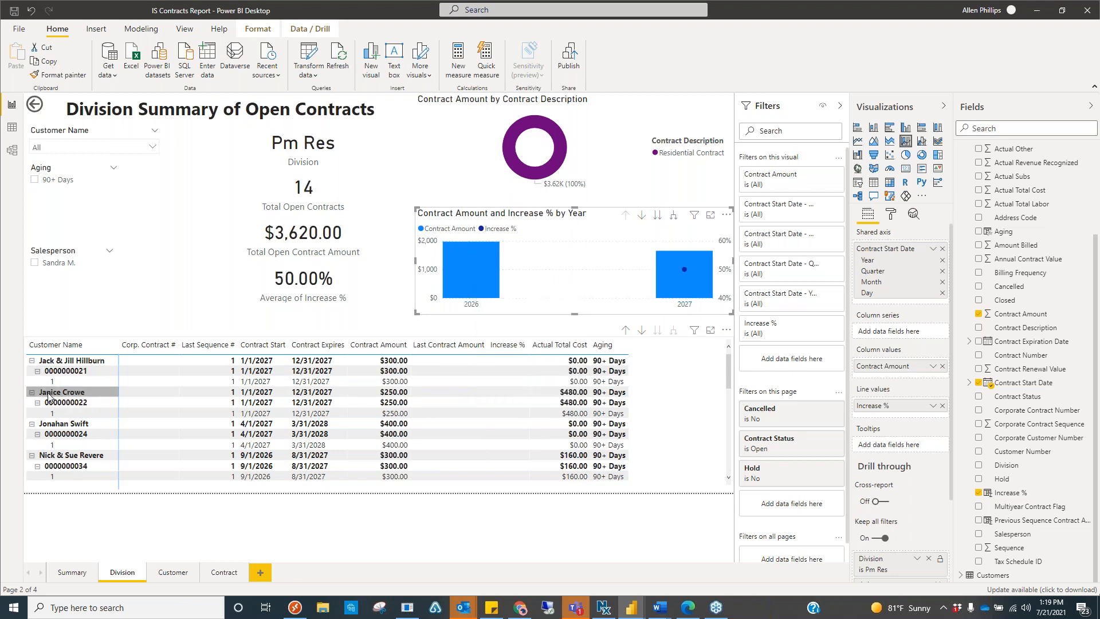
{"action": "right_click", "coordinate": [49, 395]}
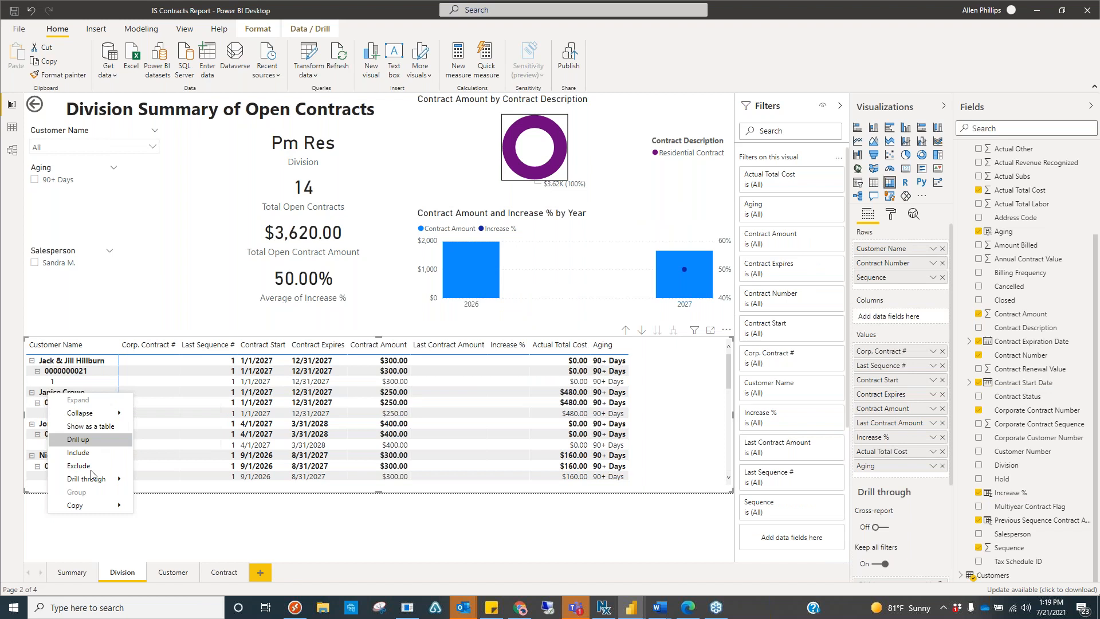
{"action": "mouse_move", "coordinate": [96, 483]}
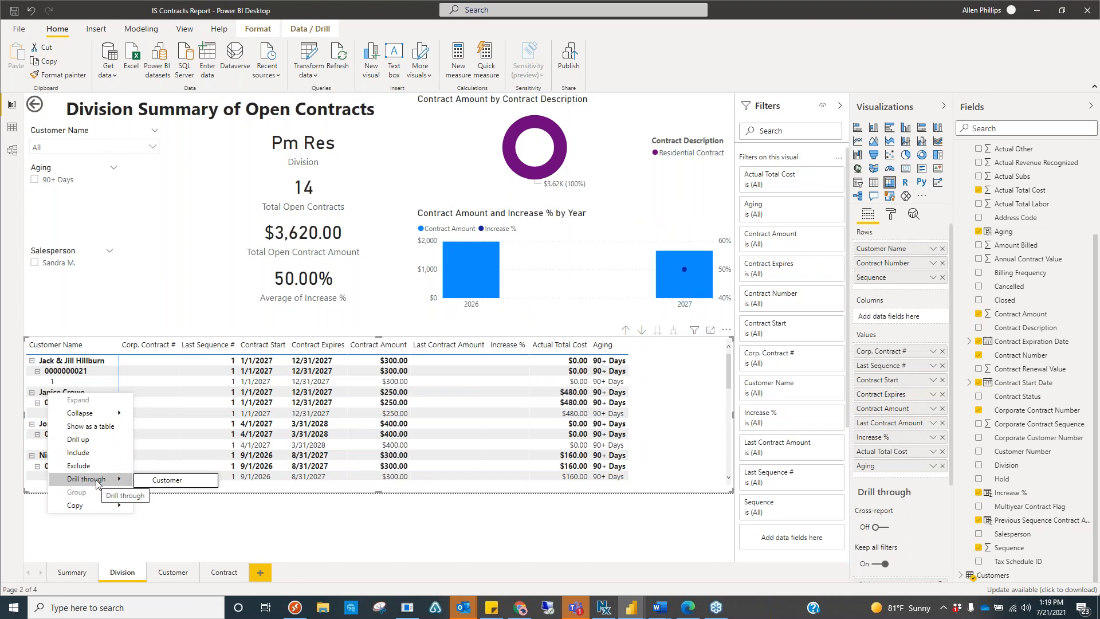
{"action": "left_click", "coordinate": [179, 481]}
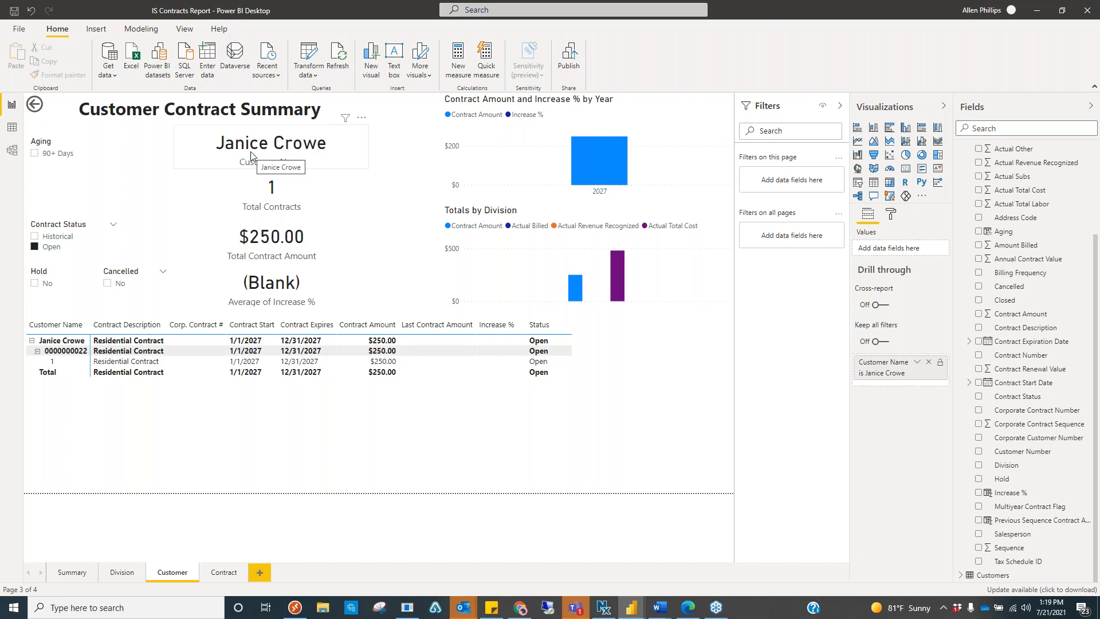
Collapse the Filters, Visualizations and Fields panes to enlarge the Customer Contract Summary page.
{"action": "left_click", "coordinate": [840, 107]}
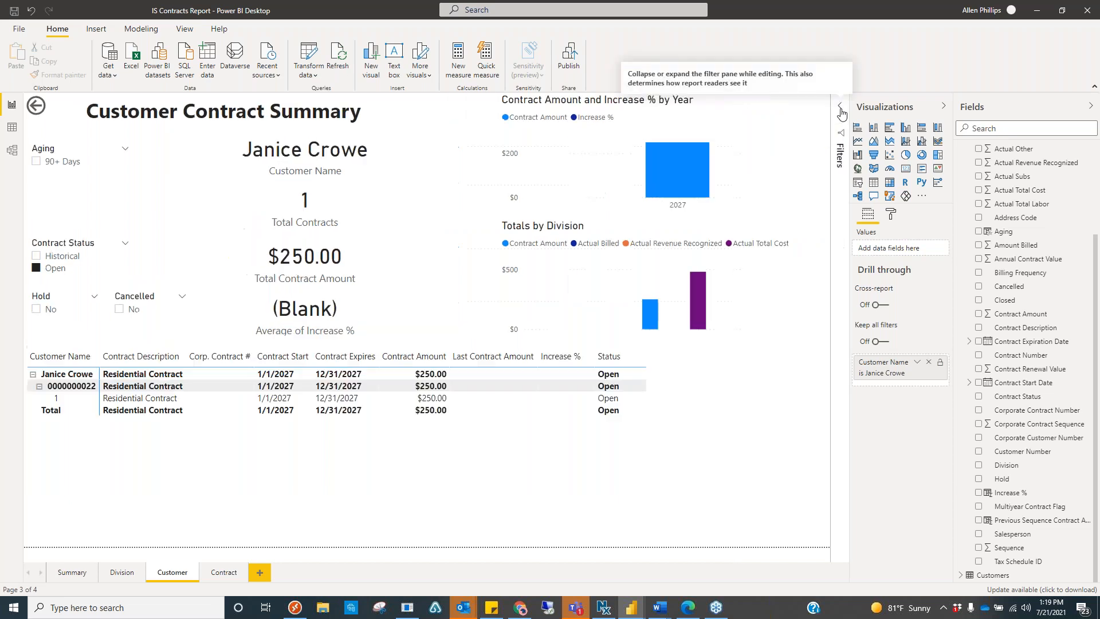
{"action": "left_click", "coordinate": [944, 107]}
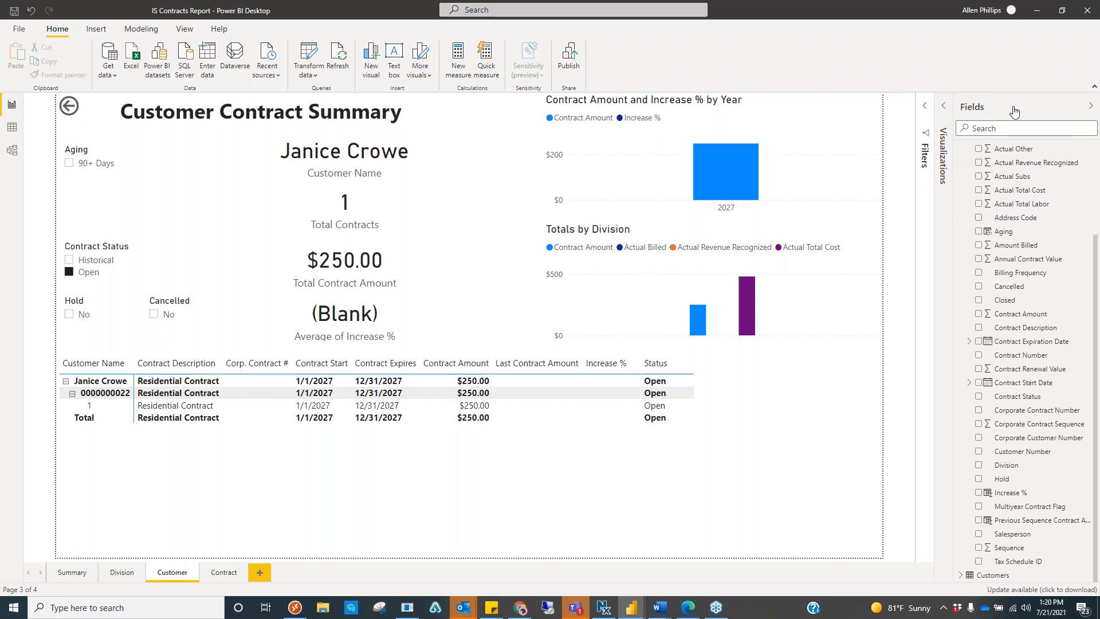
{"action": "left_click", "coordinate": [1091, 109]}
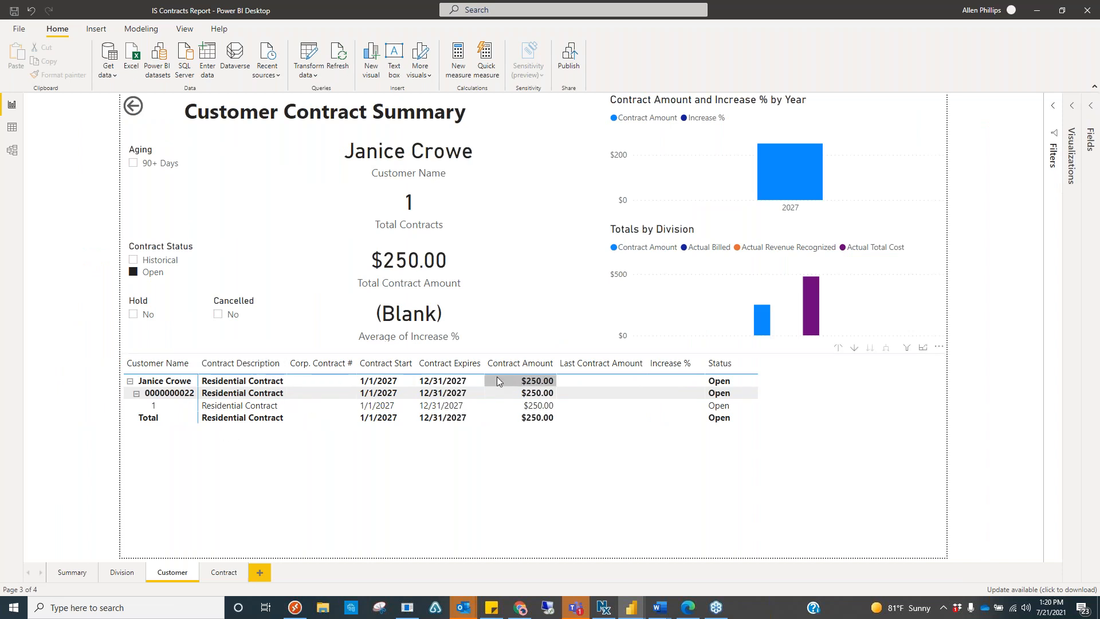
Drill through from the contract number row in the Customer page's table to the Contract page and select its contract table.
{"action": "right_click", "coordinate": [166, 384]}
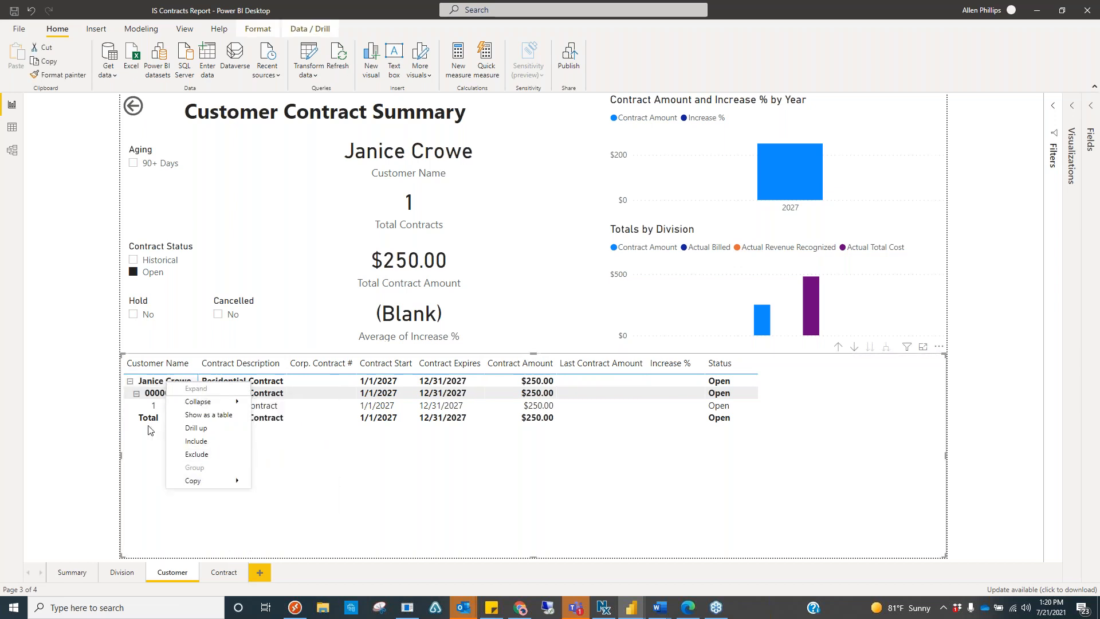
{"action": "right_click", "coordinate": [160, 391]}
{"action": "mouse_move", "coordinate": [209, 477]}
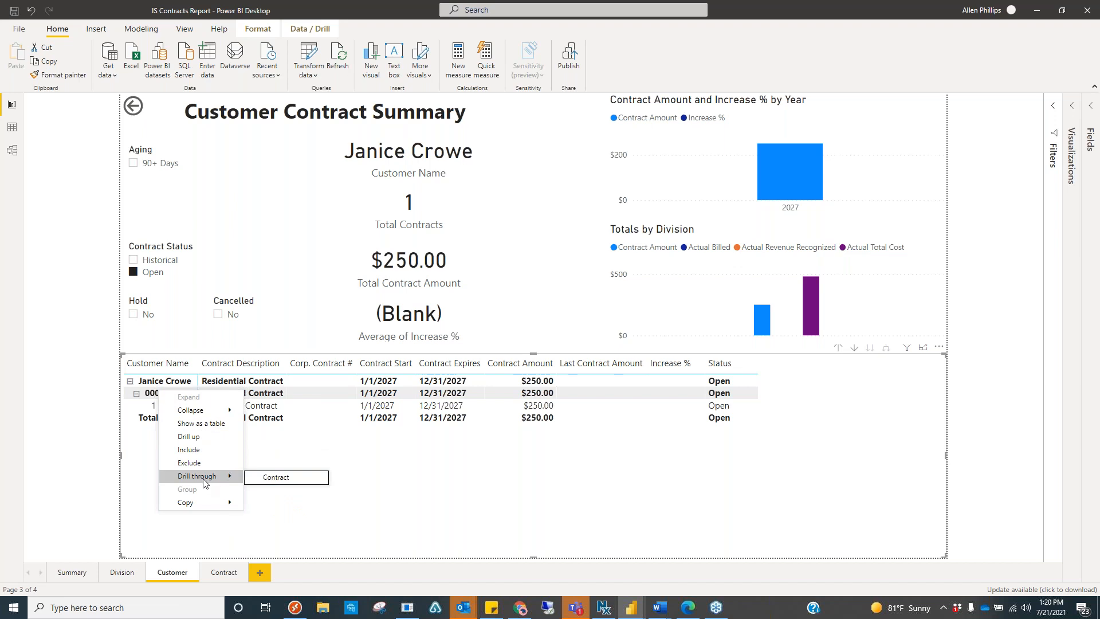
{"action": "left_click", "coordinate": [269, 478]}
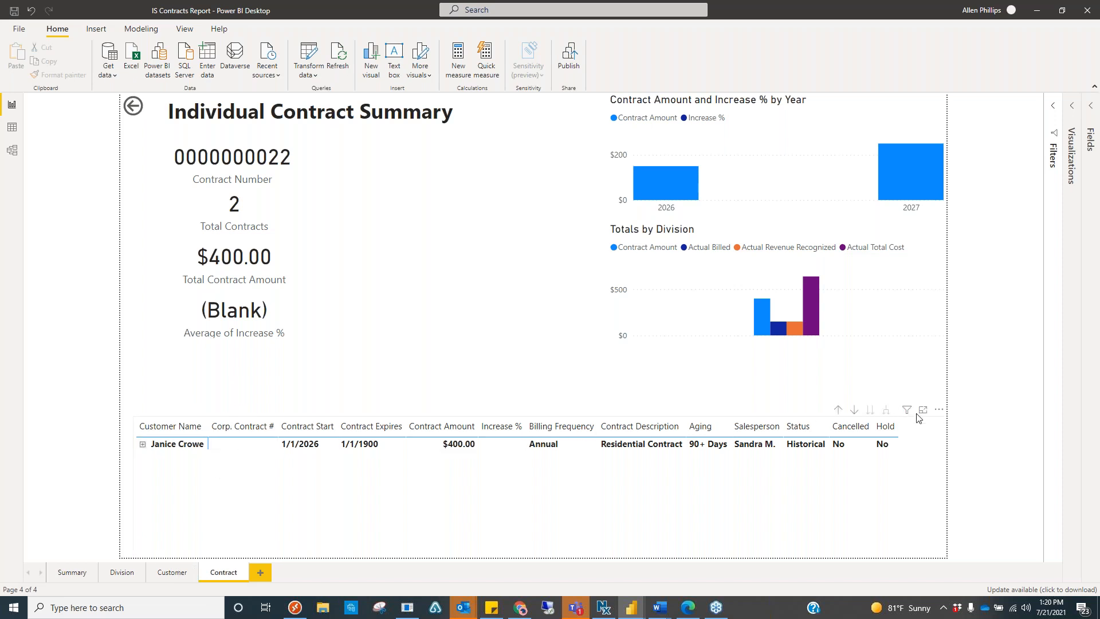
{"action": "left_click", "coordinate": [907, 411]}
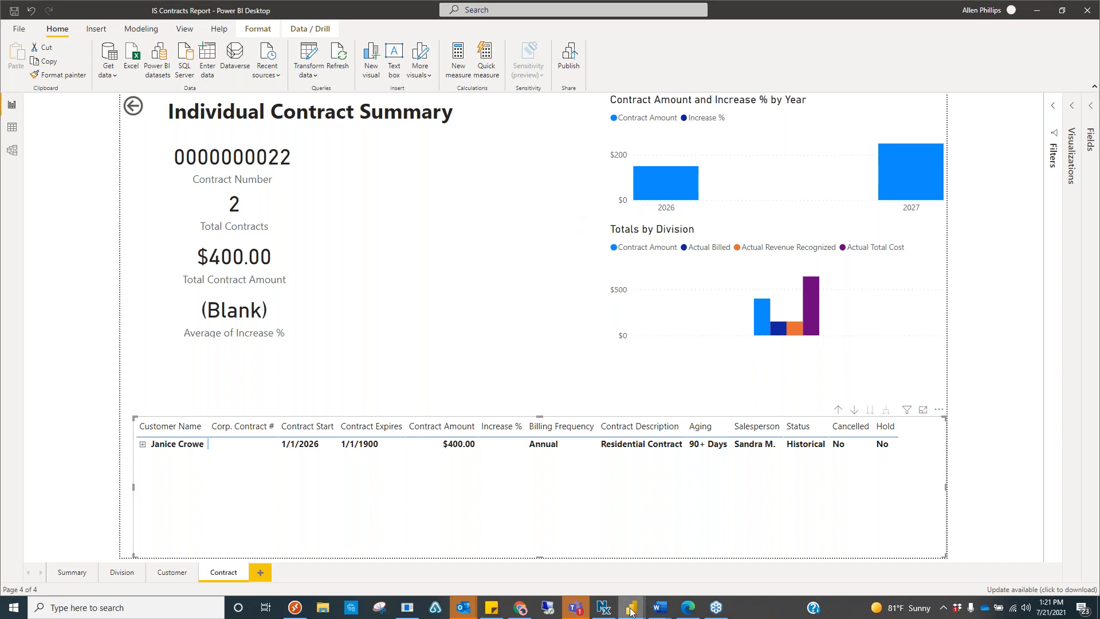
Switch to the AR Report Power BI window and maximize it.
{"action": "mouse_move", "coordinate": [631, 611]}
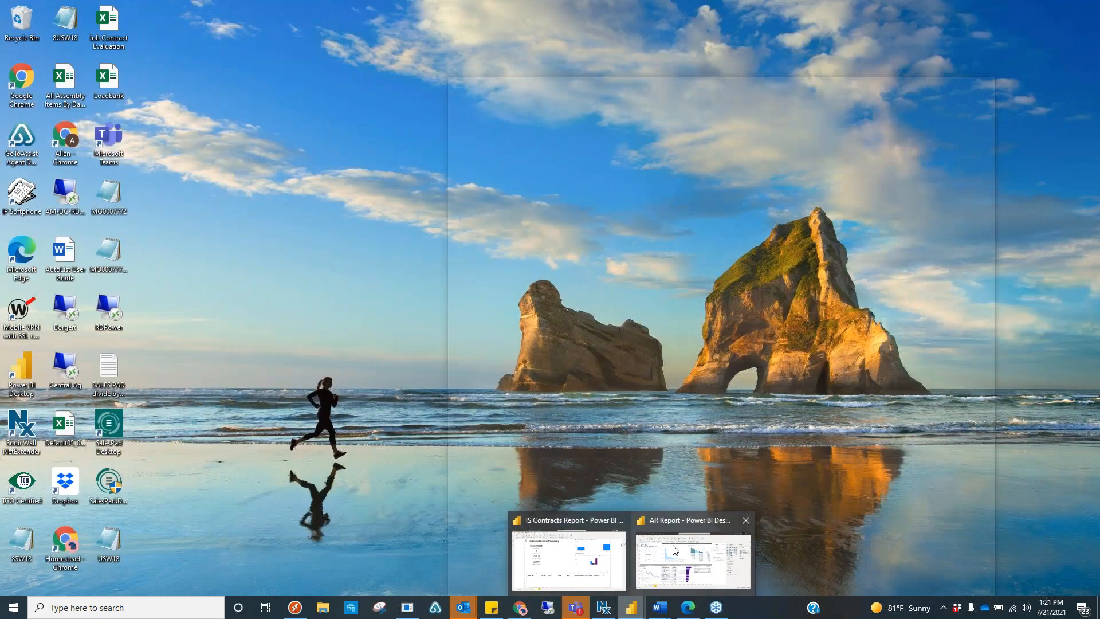
{"action": "left_click", "coordinate": [663, 552]}
{"action": "left_click_drag", "start_coordinate": [0, 100], "coordinate": [760, 36]}
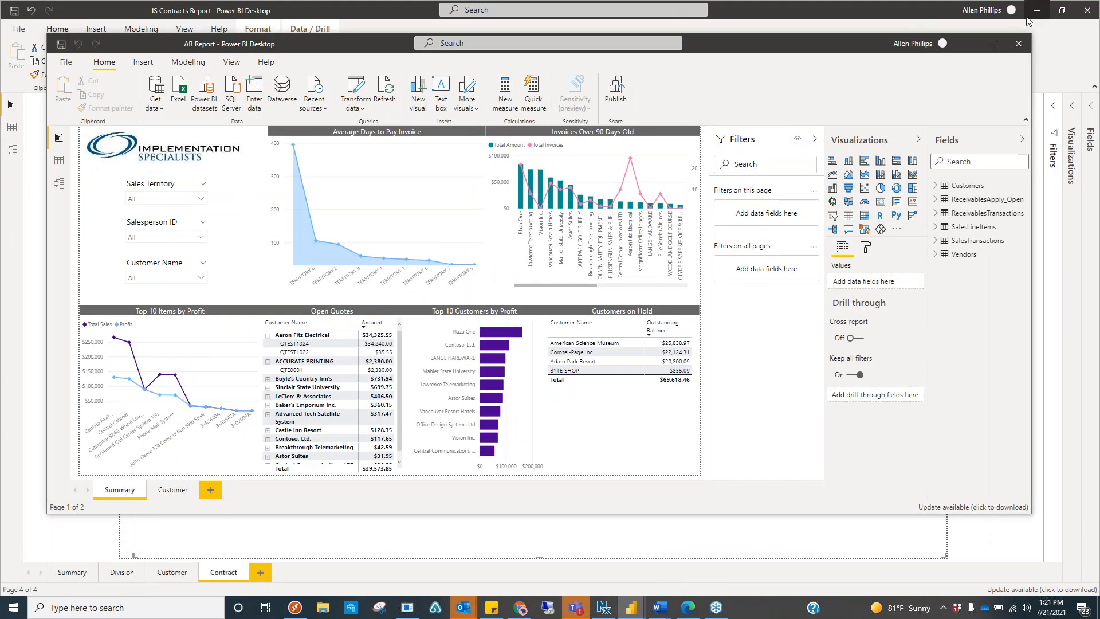
{"action": "left_click", "coordinate": [993, 44]}
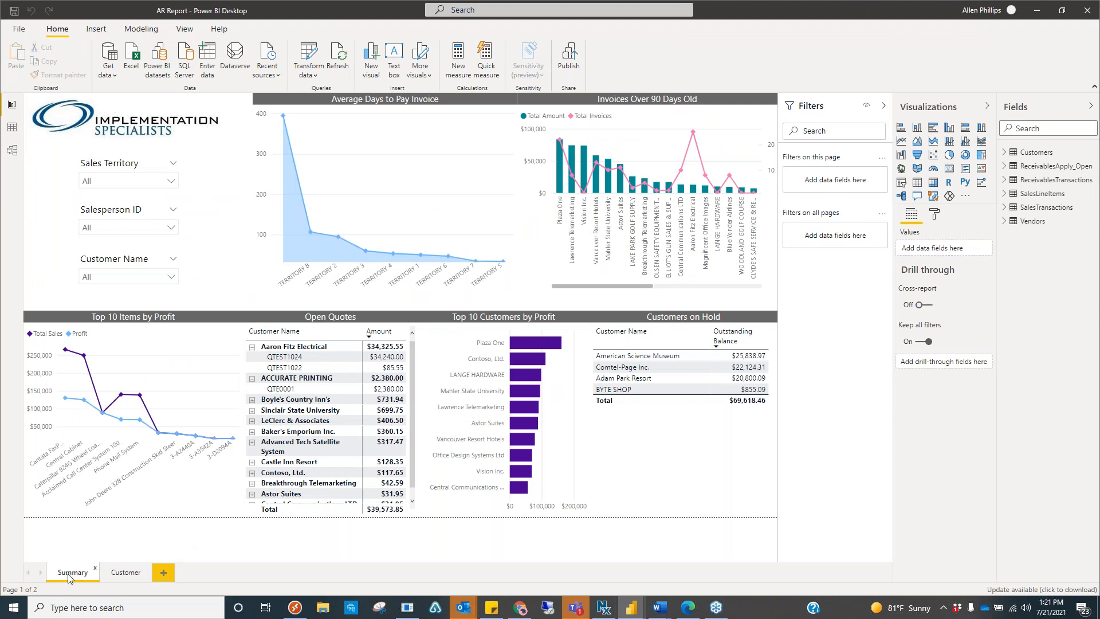
Drill through from the Plaza One bar in the Top 10 Customers by Profit chart to the Customer page.
{"action": "mouse_move", "coordinate": [523, 344]}
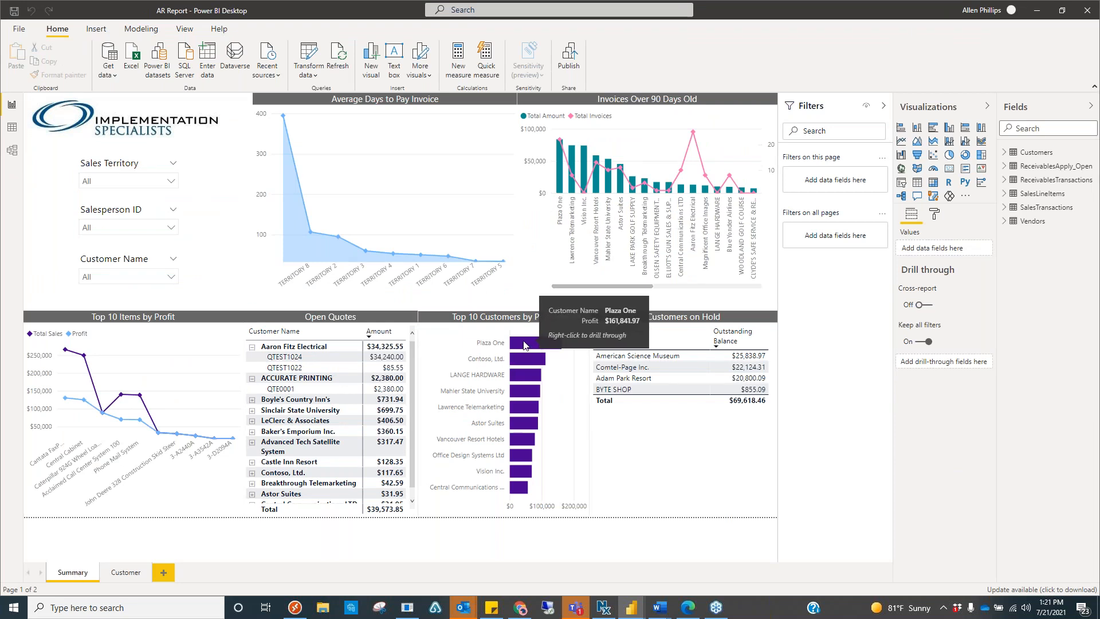
{"action": "right_click", "coordinate": [524, 344]}
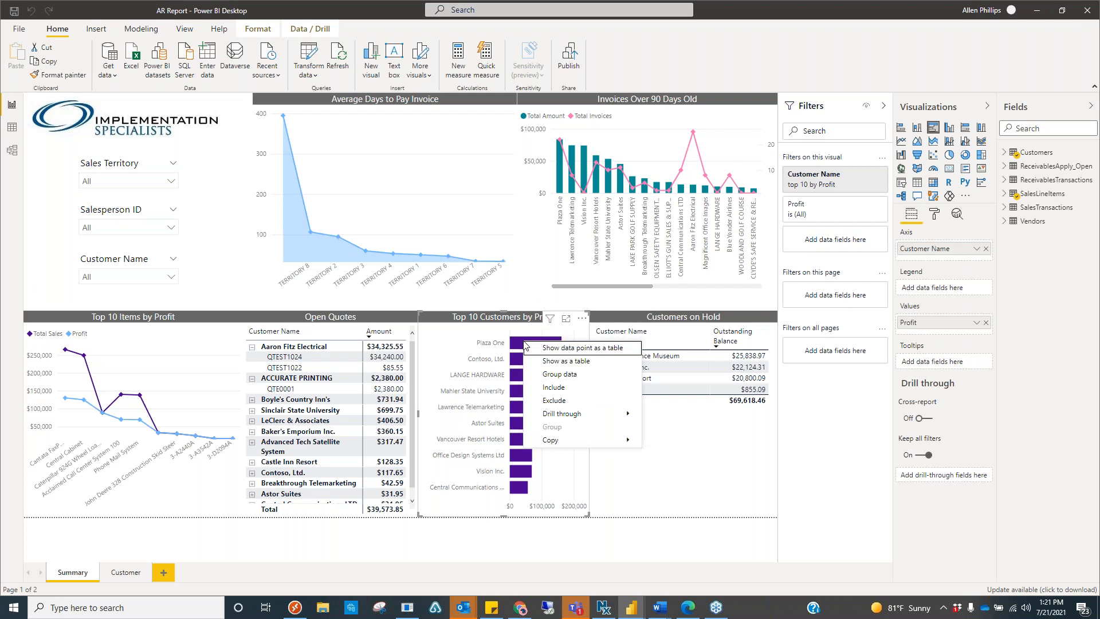
{"action": "mouse_move", "coordinate": [587, 413]}
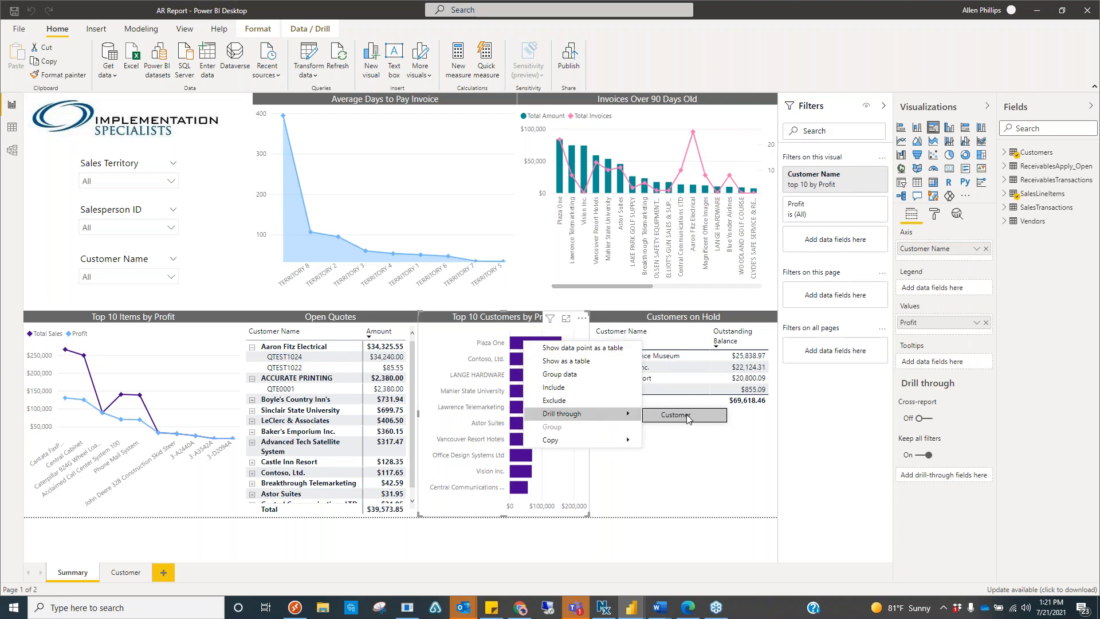
{"action": "left_click", "coordinate": [687, 416]}
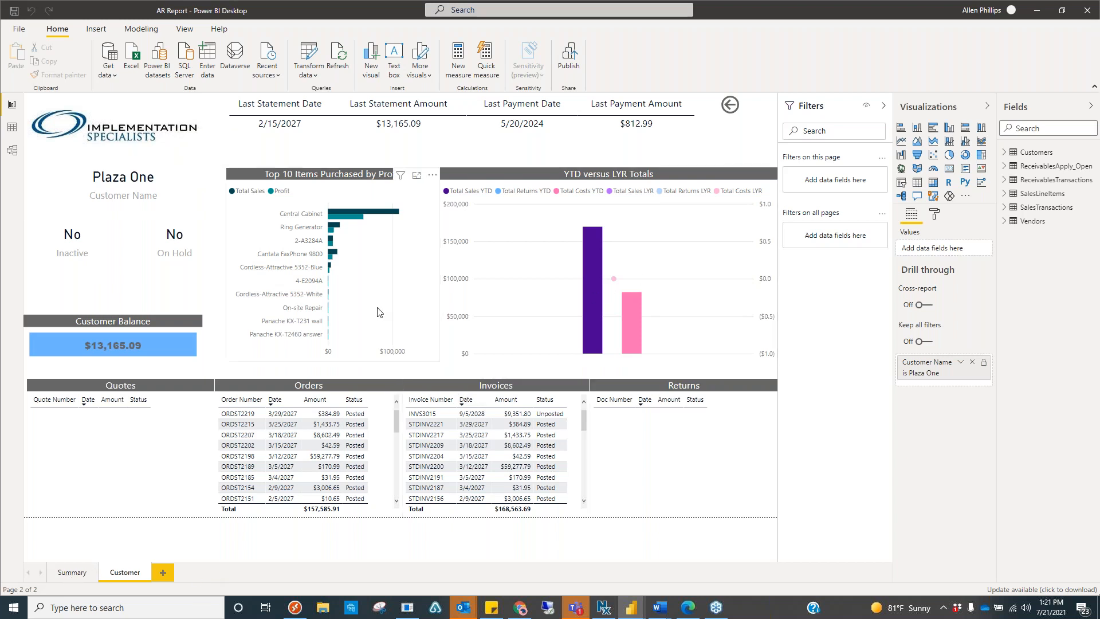
Check the data point options of a bar in the Top 10 Items Purchased chart and return to the Summary page.
{"action": "right_click", "coordinate": [345, 222]}
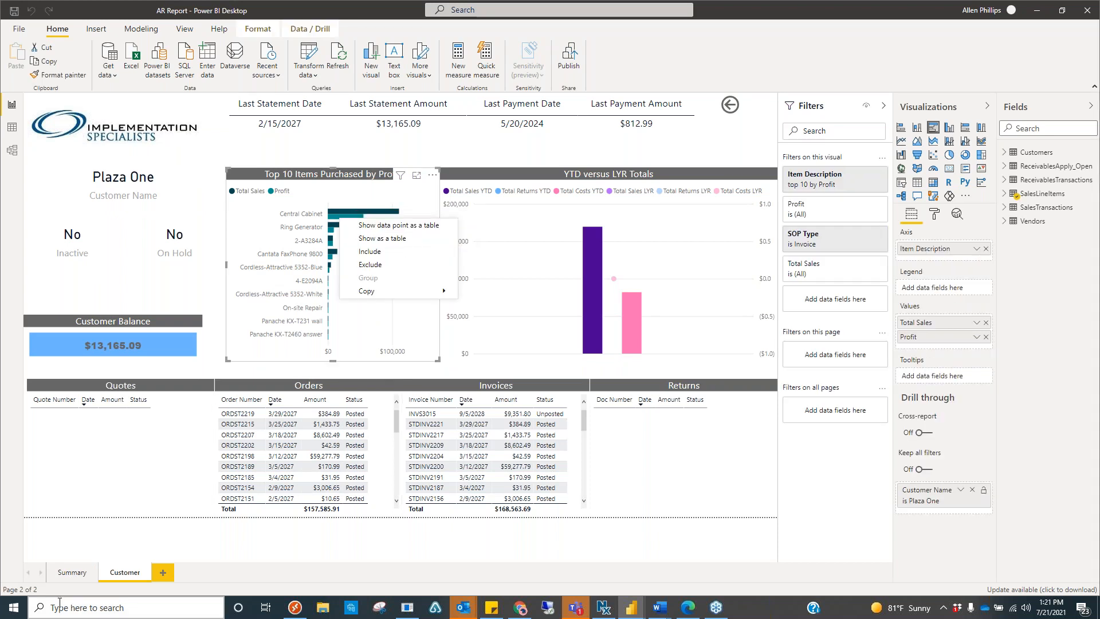
{"action": "left_click", "coordinate": [67, 577]}
{"action": "left_click", "coordinate": [74, 573]}
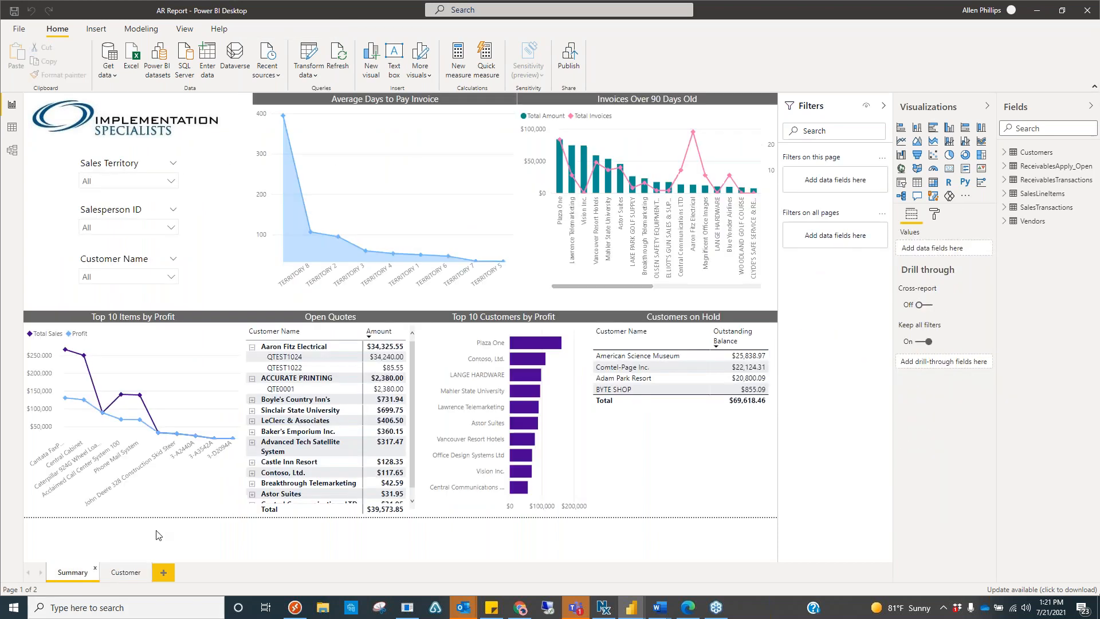
Drill through from the Astor Suites column in the Invoices Over 90 Days Old chart to the Customer page and return to the Summary page.
{"action": "mouse_move", "coordinate": [284, 245]}
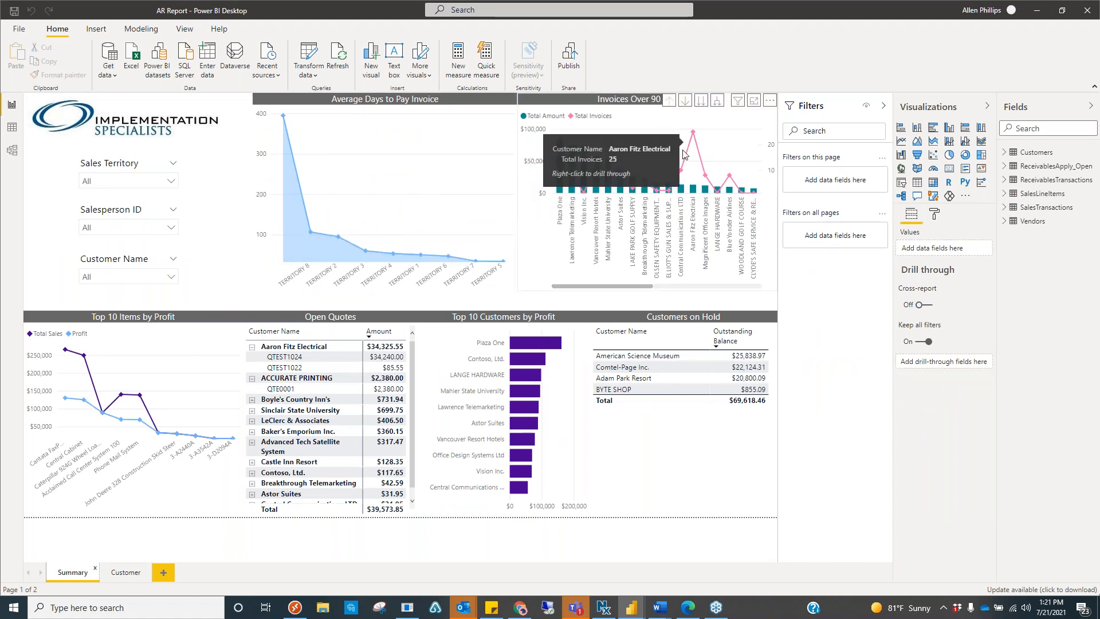
{"action": "right_click", "coordinate": [619, 189]}
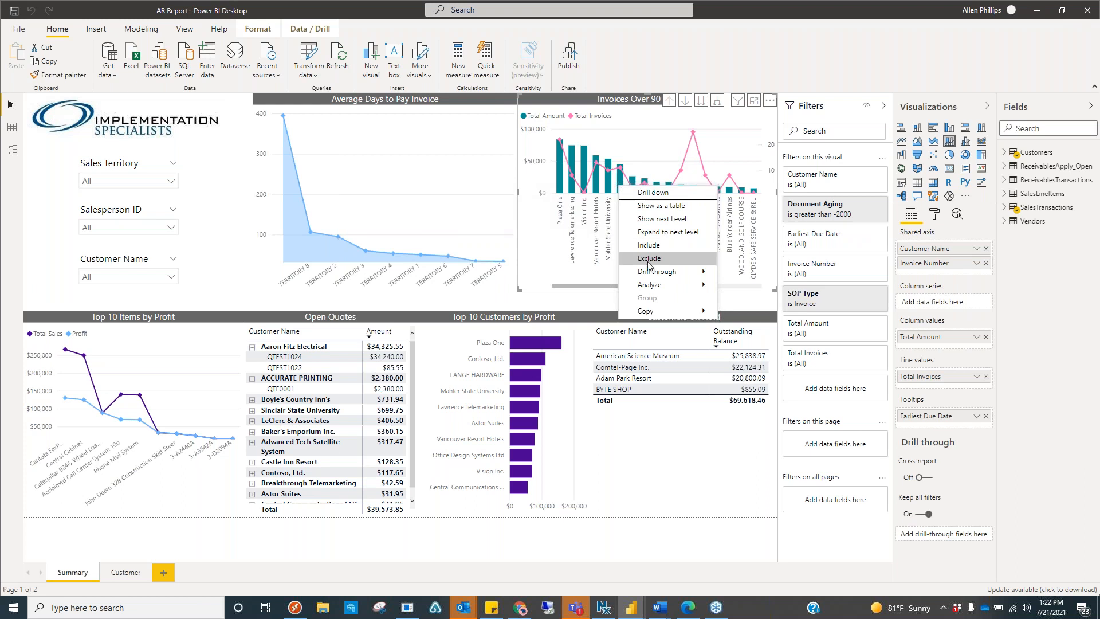
{"action": "mouse_move", "coordinate": [663, 273]}
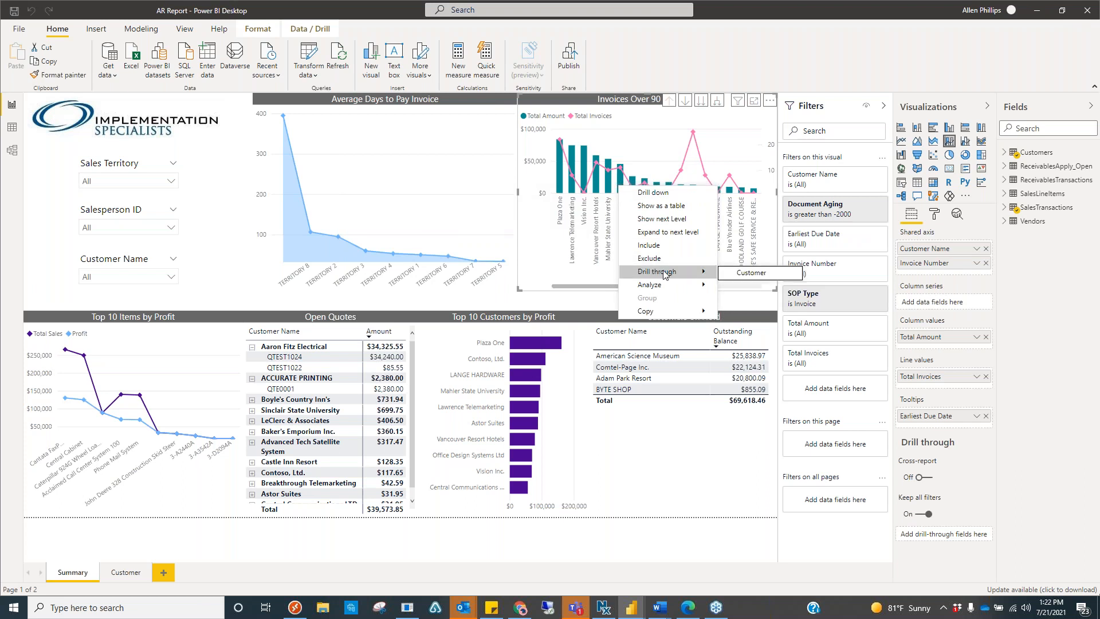
{"action": "left_click", "coordinate": [737, 275]}
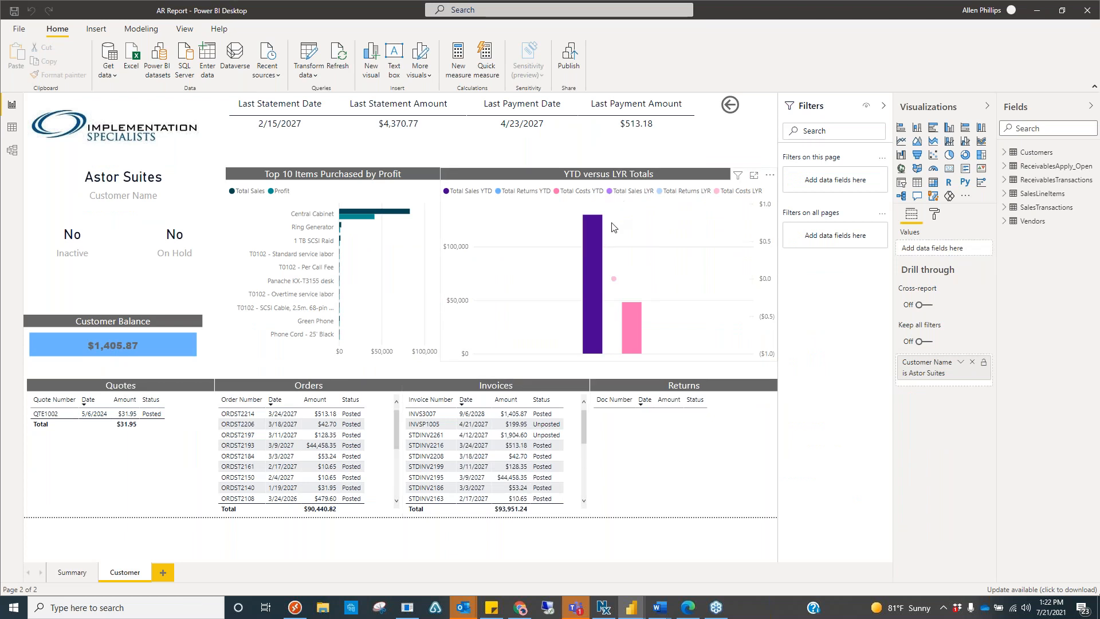
{"action": "left_click", "coordinate": [84, 573]}
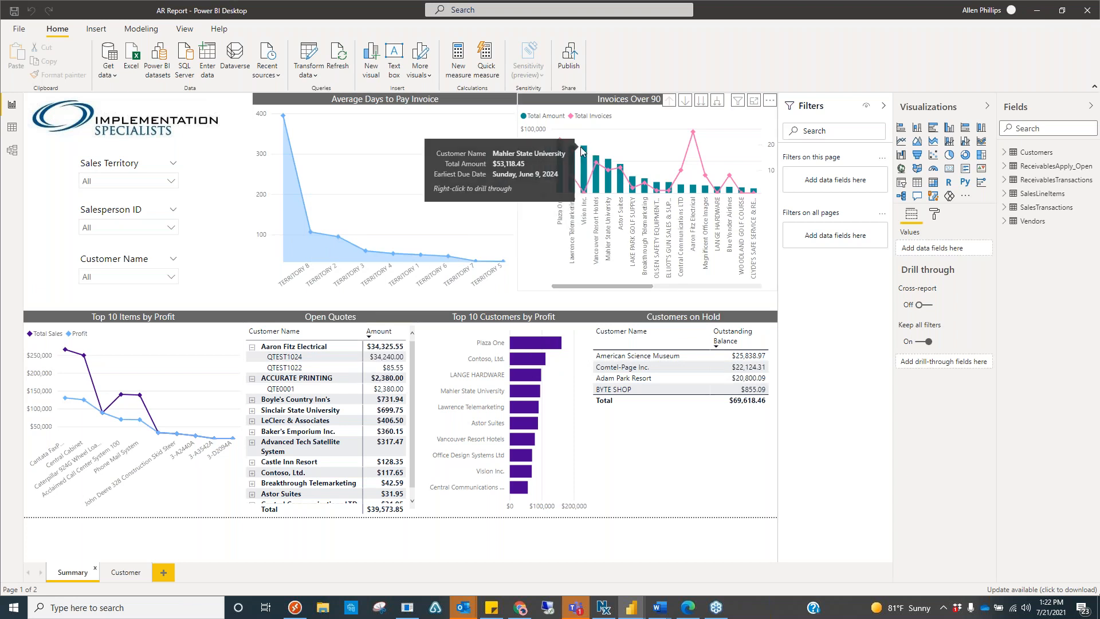
{"action": "mouse_move", "coordinate": [571, 162]}
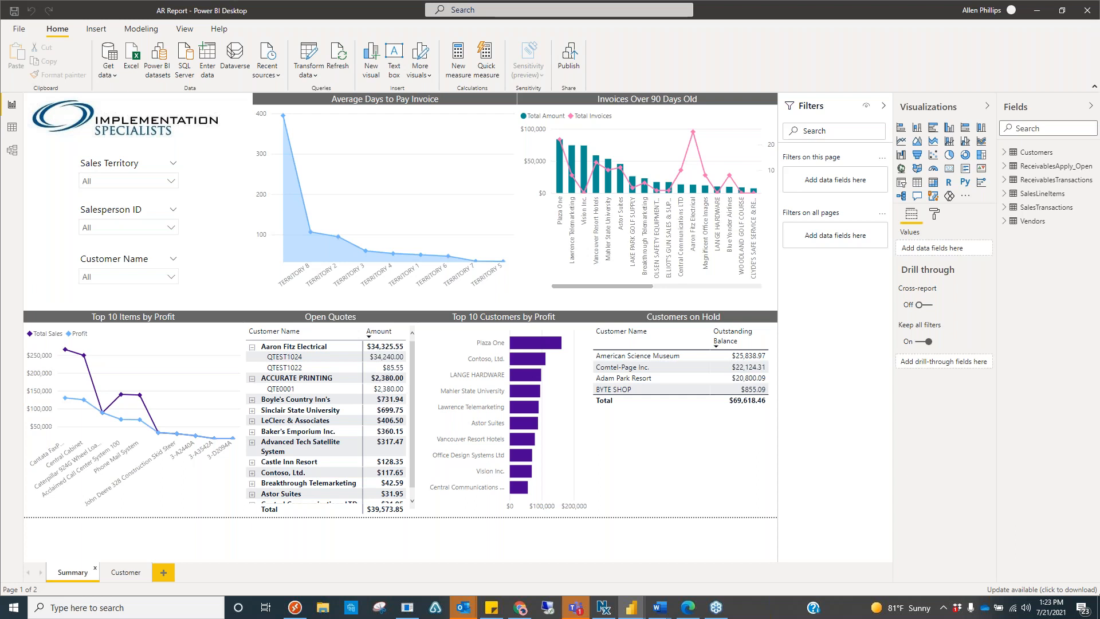
Review the drill-down, expand and Show as a table instructions in the Word document "Drill mode in a visual in Power BI" and close it.
{"action": "left_click_drag", "start_coordinate": [1, 94], "coordinate": [685, 35]}
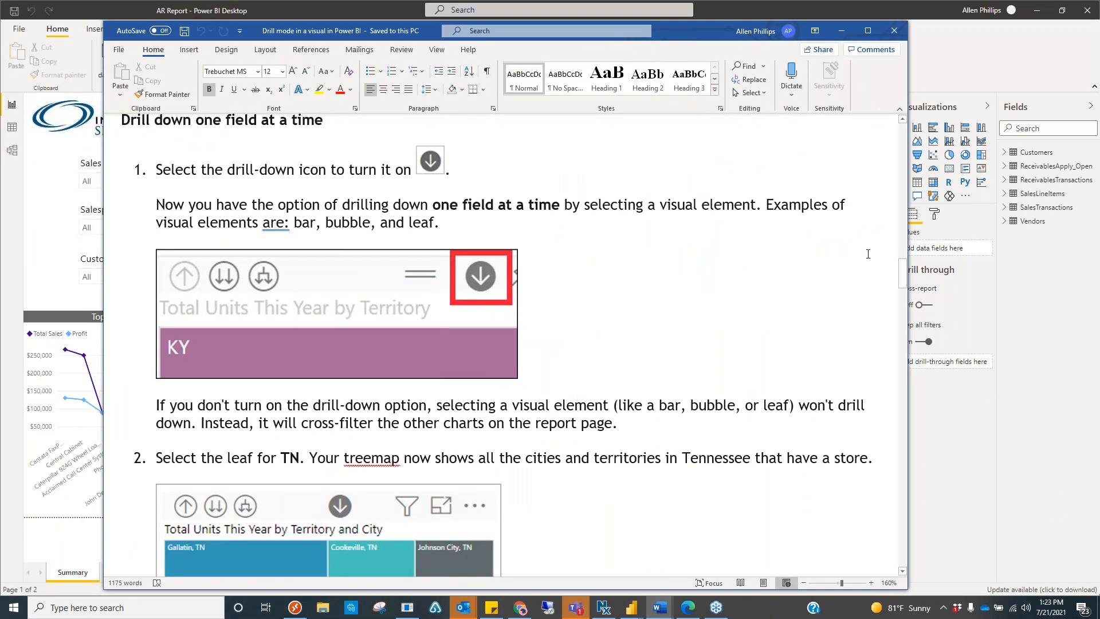
{"action": "left_click_drag", "start_coordinate": [903, 278], "coordinate": [906, 359]}
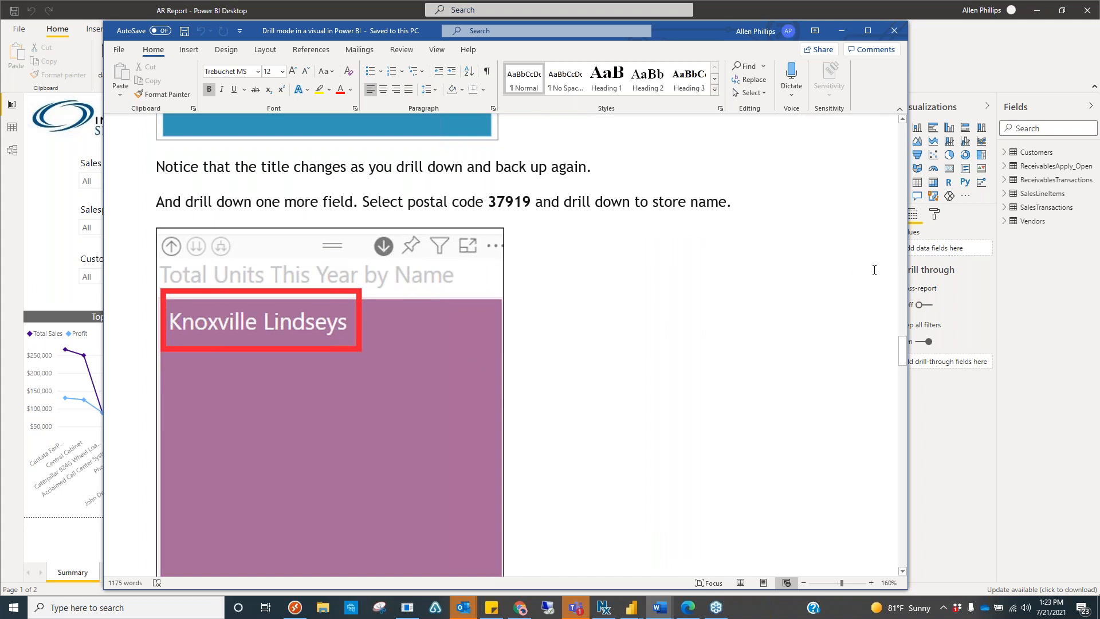
{"action": "left_click_drag", "start_coordinate": [903, 345], "coordinate": [892, 458]}
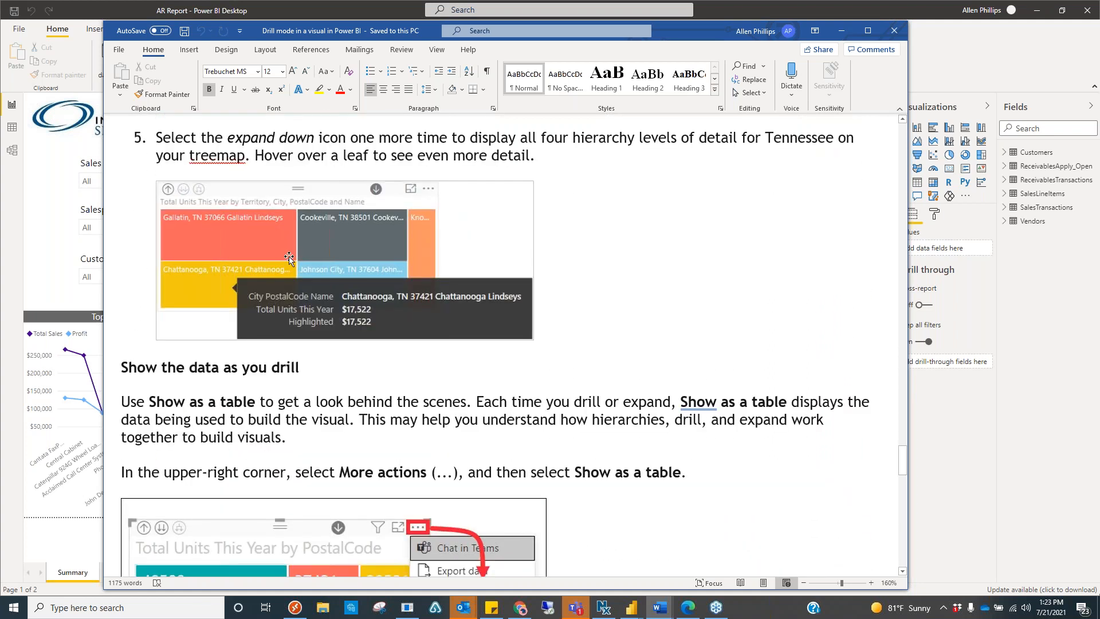
{"action": "scroll", "coordinate": [424, 266], "scroll_direction": "down", "scroll_amount": 5}
{"action": "scroll", "coordinate": [426, 282], "scroll_direction": "down", "scroll_amount": 2}
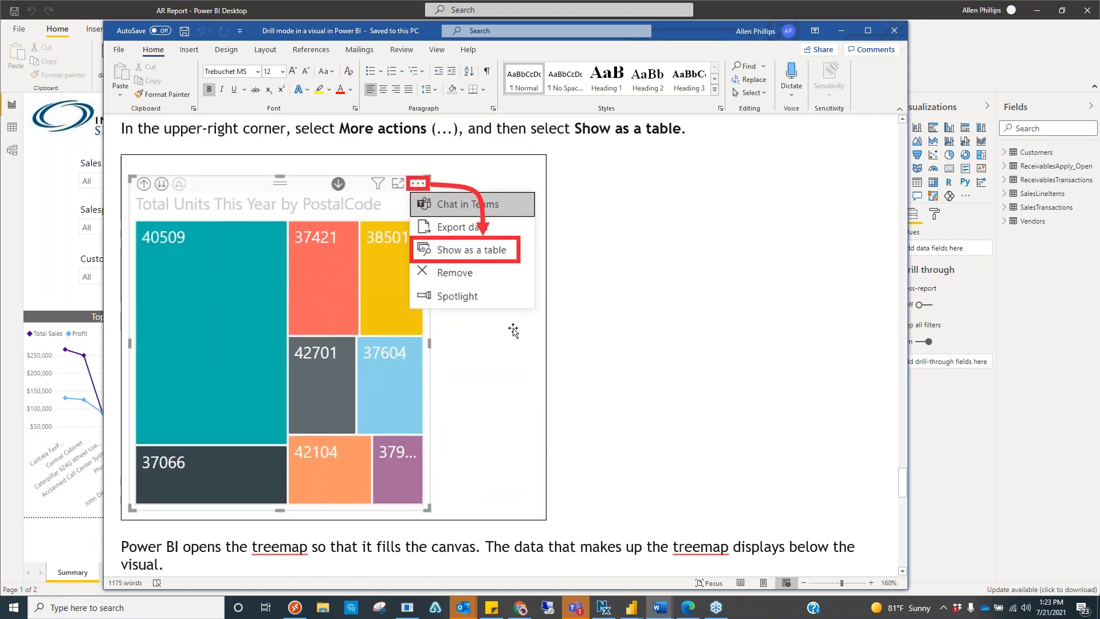
{"action": "scroll", "coordinate": [513, 330], "scroll_direction": "up", "scroll_amount": 10}
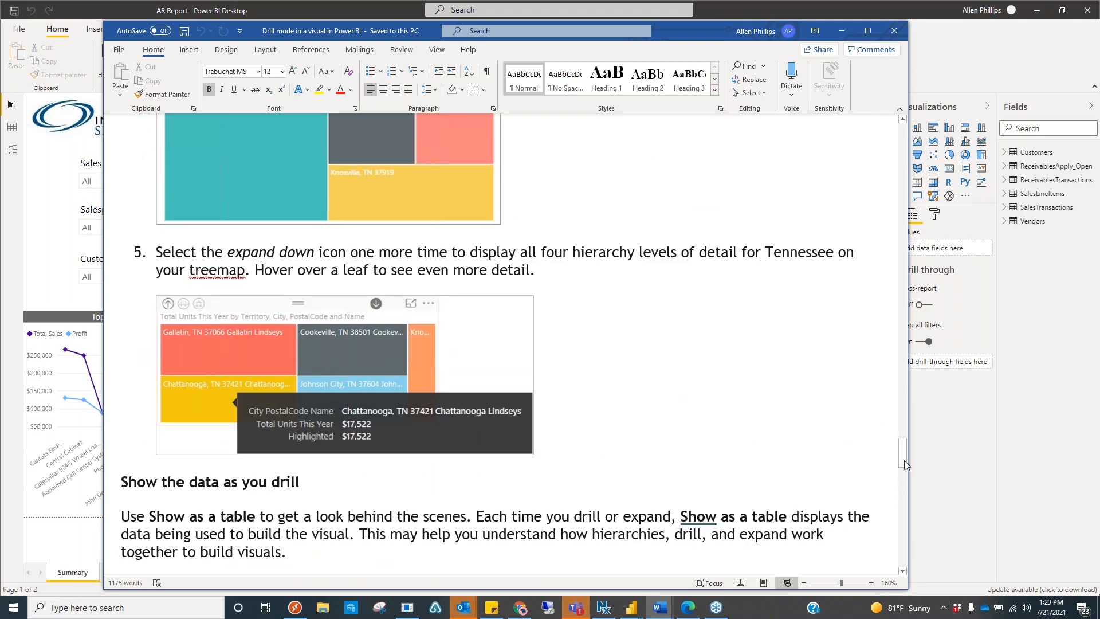
{"action": "left_click_drag", "start_coordinate": [903, 447], "coordinate": [903, 132]}
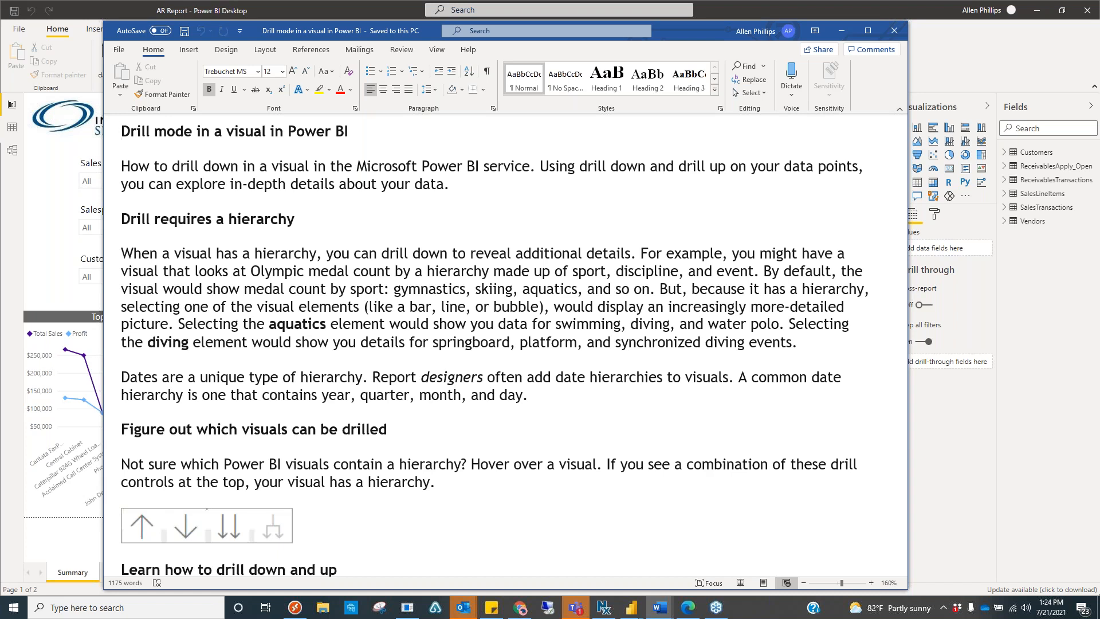
{"action": "left_click", "coordinate": [894, 31]}
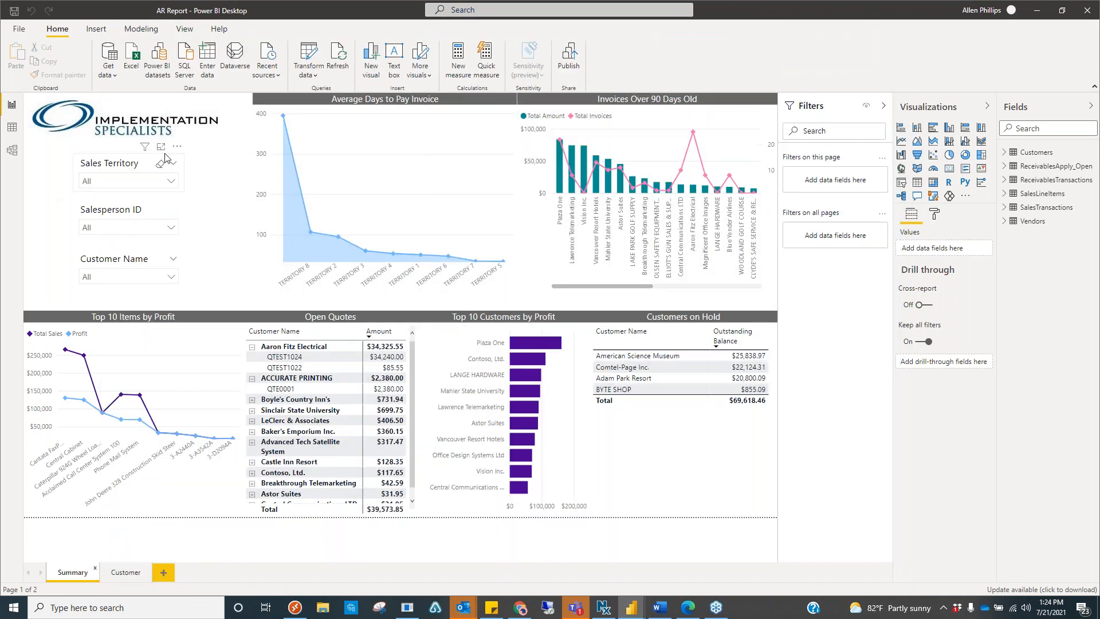